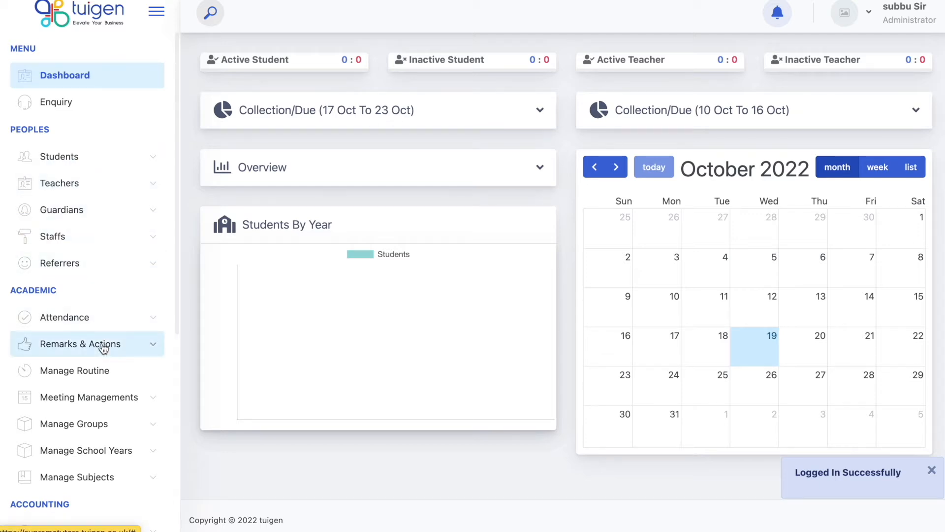
Scroll down the sidebar menu on the loaded administrator dashboard.
scroll(103, 349, "down", 2)
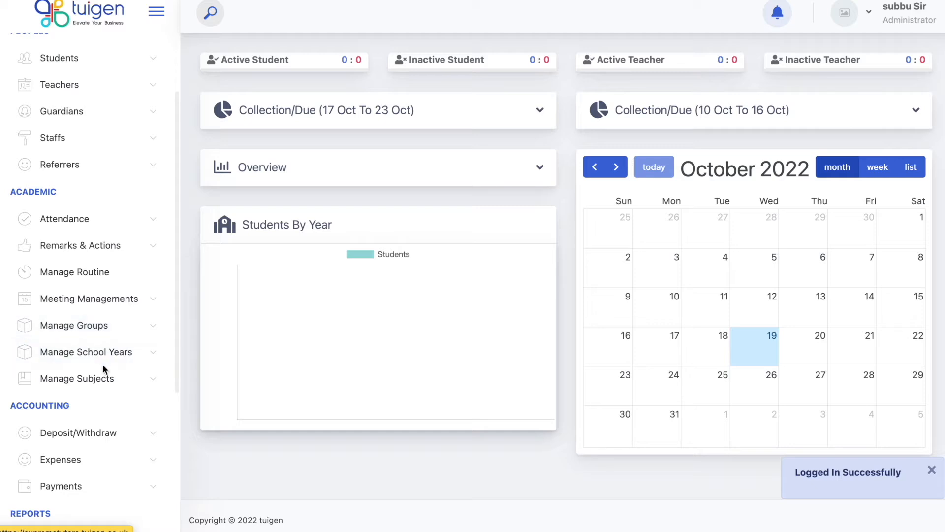
Open All Subjects and add the Maths and English subjects.
left_click(101, 378)
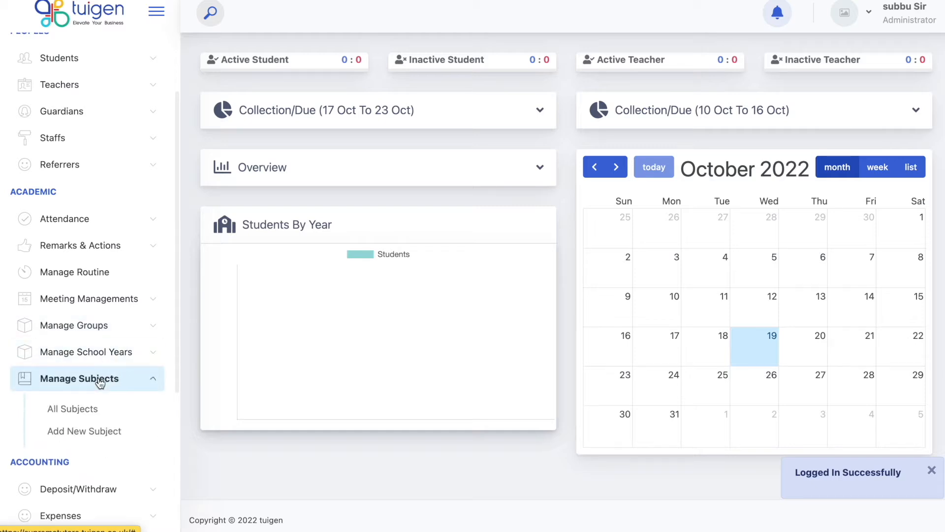
left_click(87, 411)
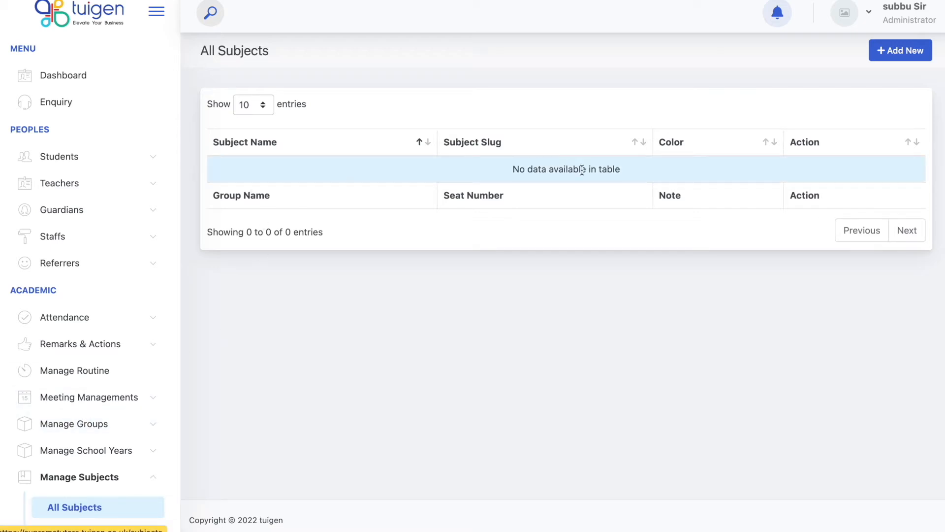
left_click(908, 55)
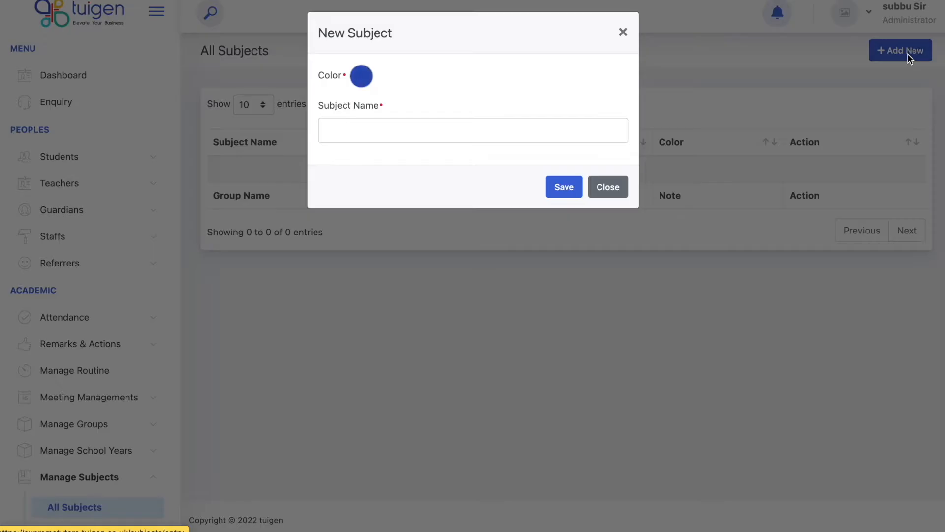
left_click(471, 126)
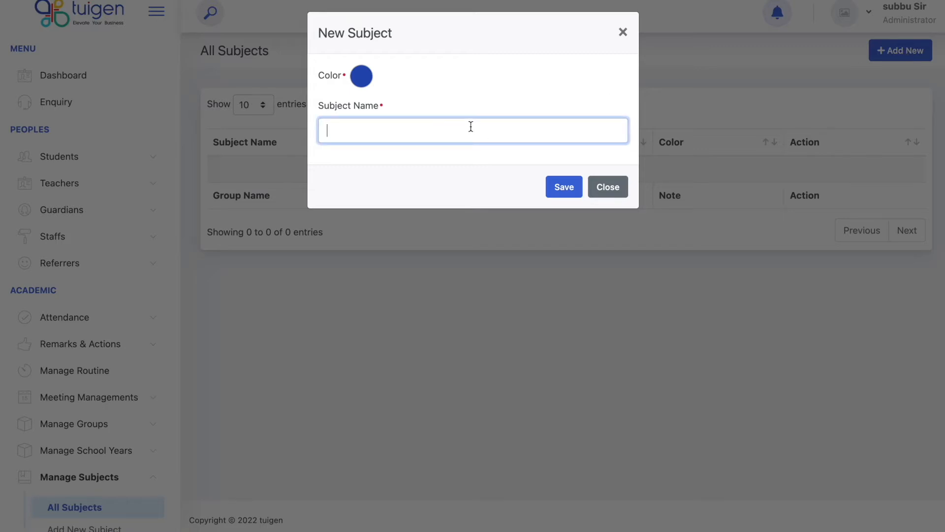
type("Maths")
left_click(560, 187)
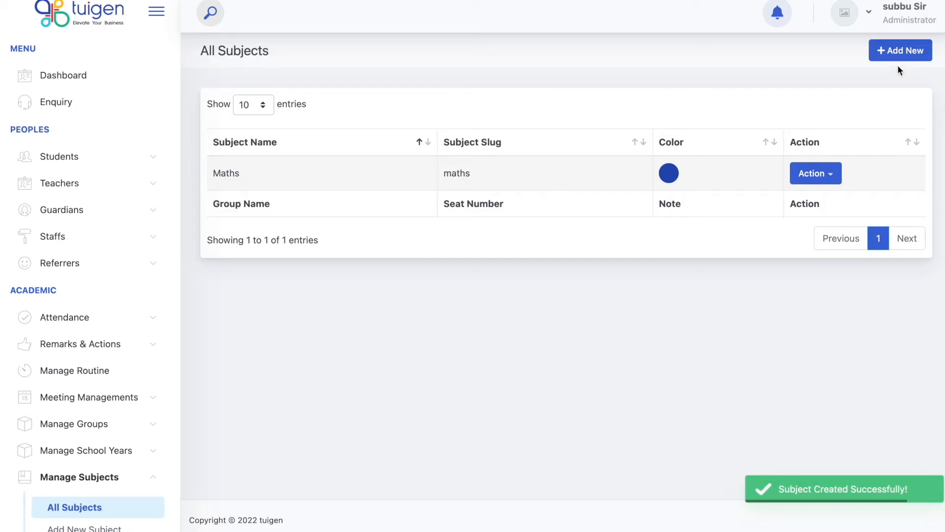
left_click(899, 52)
left_click(539, 131)
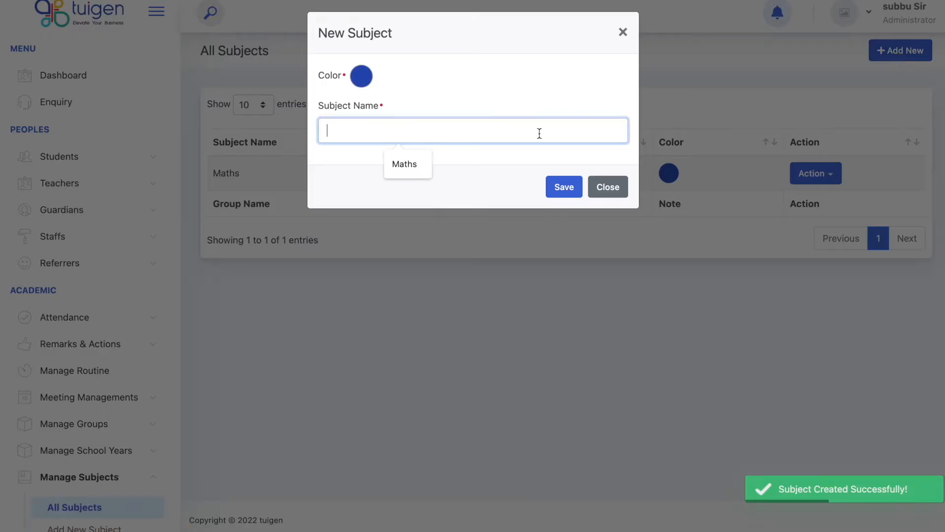
type("English")
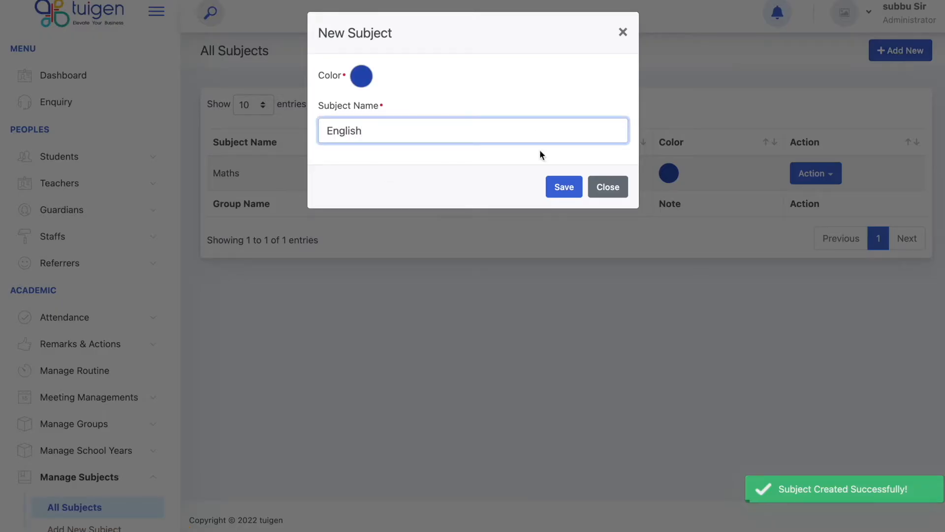
left_click(565, 187)
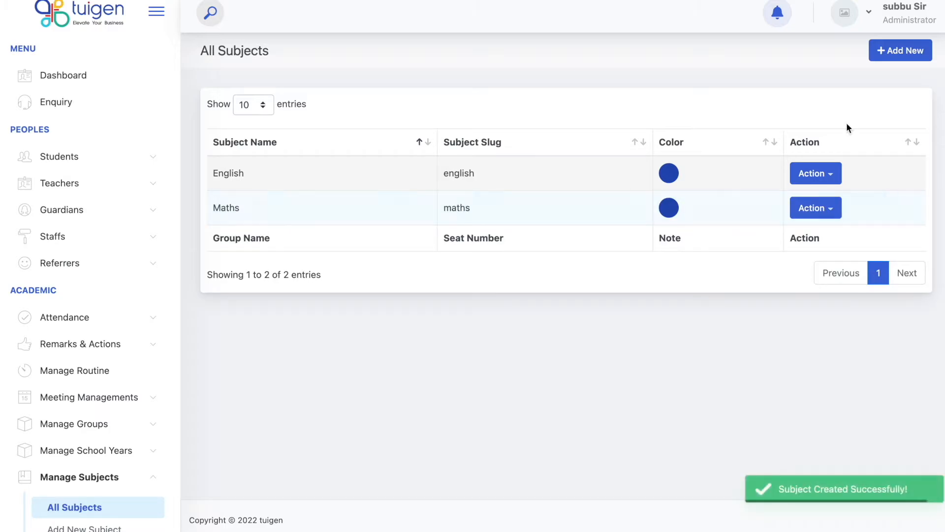
Add the Science and 11+ subjects.
left_click(894, 55)
left_click(486, 131)
type("S")
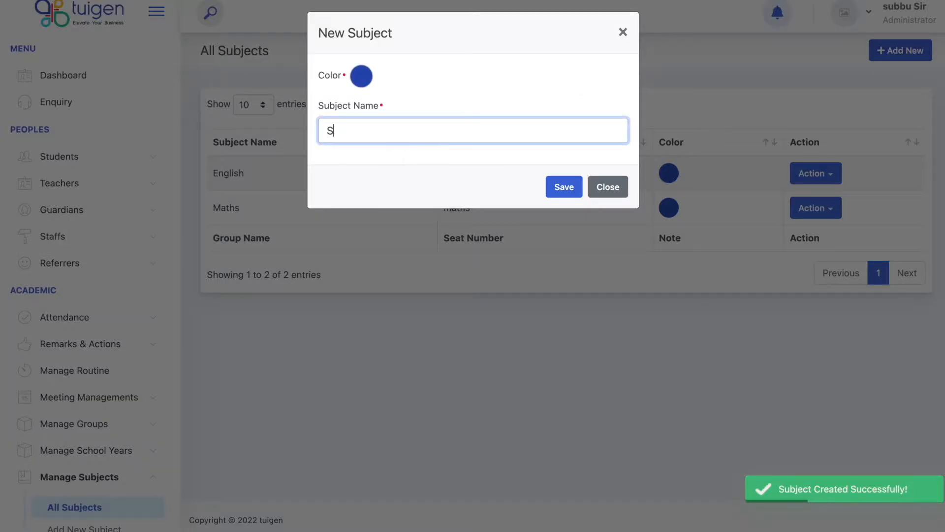
type("cience")
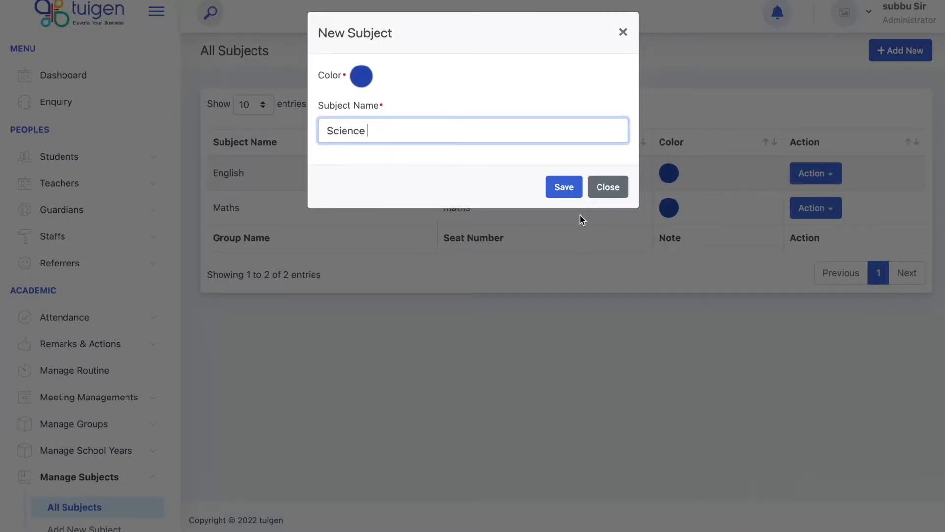
left_click(565, 193)
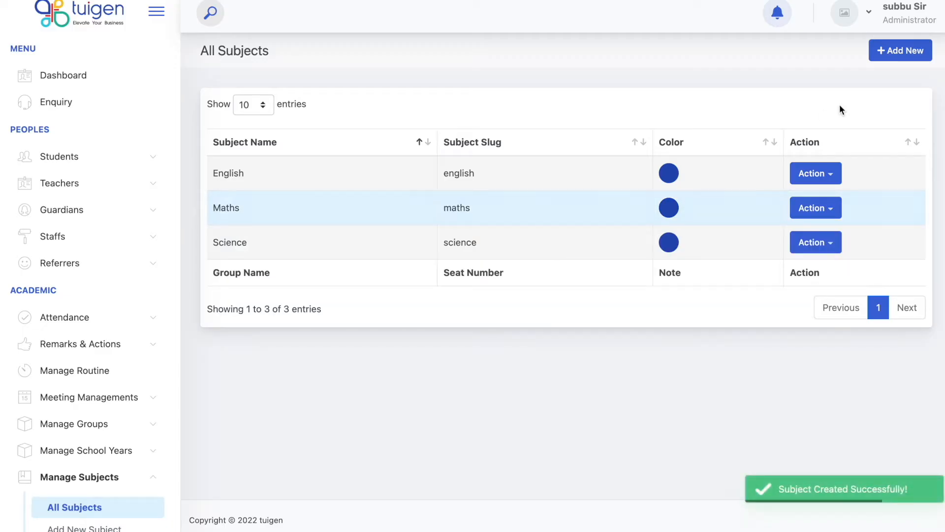
left_click(901, 52)
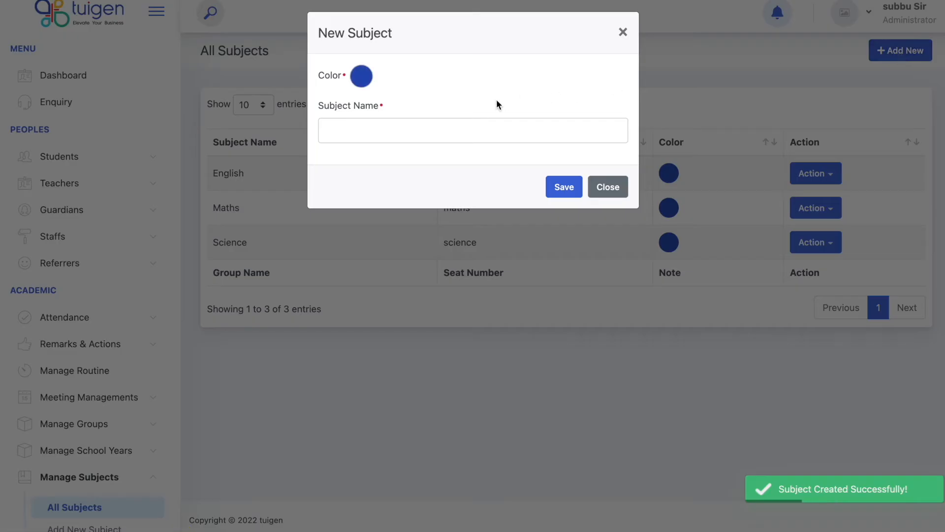
left_click(472, 131)
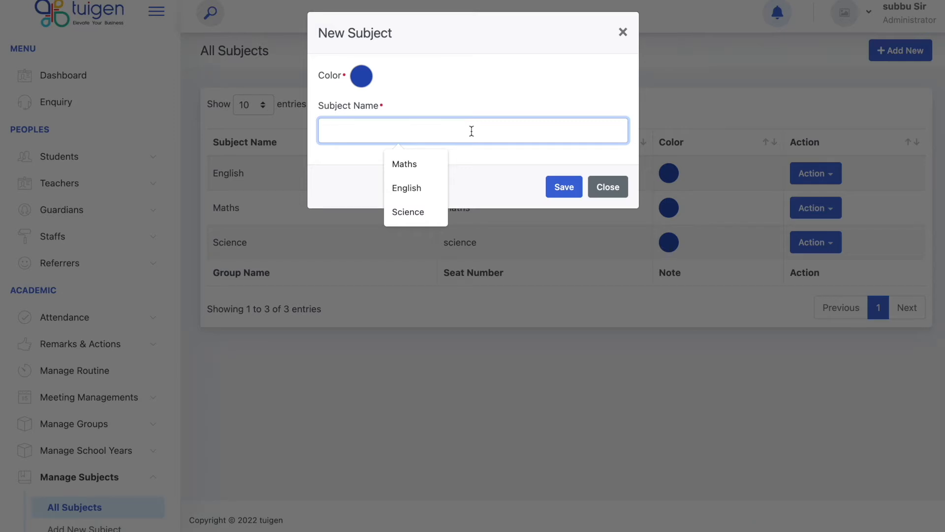
type("11")
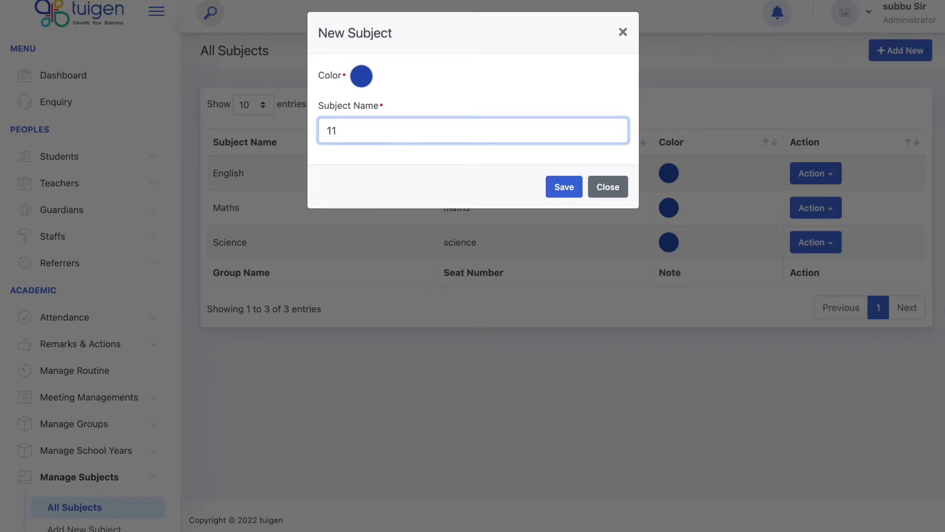
type("+")
left_click(549, 188)
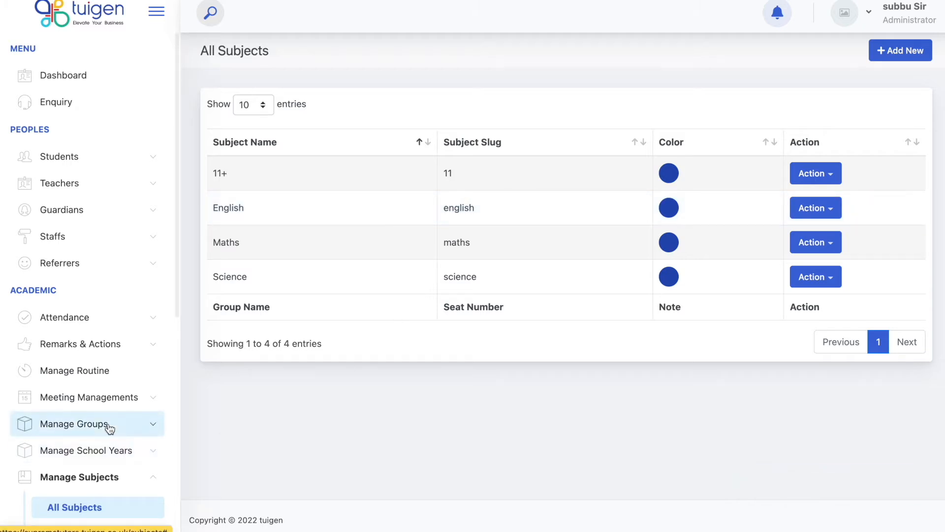
Open All School Years and page through the 13 years, Adult Students to Year 11.
left_click(109, 453)
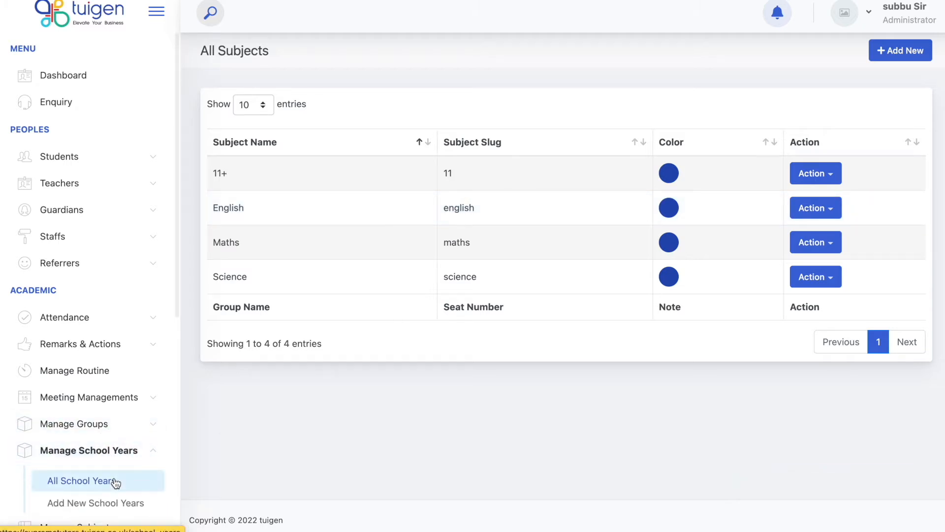
scroll(114, 482, "down", 3)
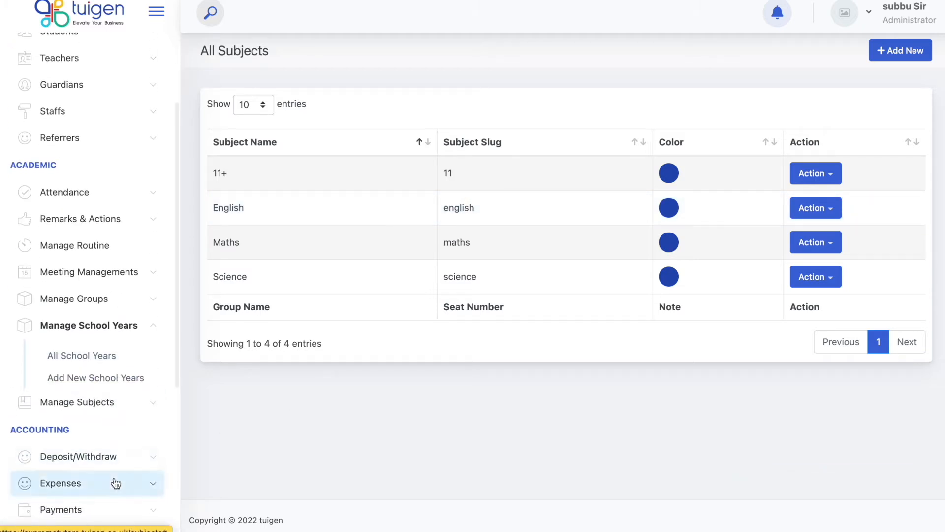
left_click(101, 364)
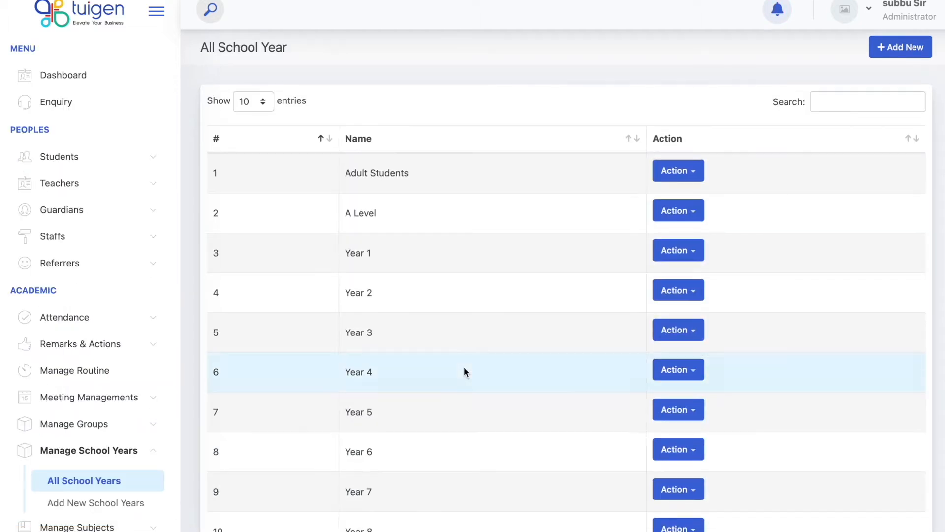
scroll(464, 373, "down", 2)
scroll(463, 372, "down", 2)
left_click(872, 480)
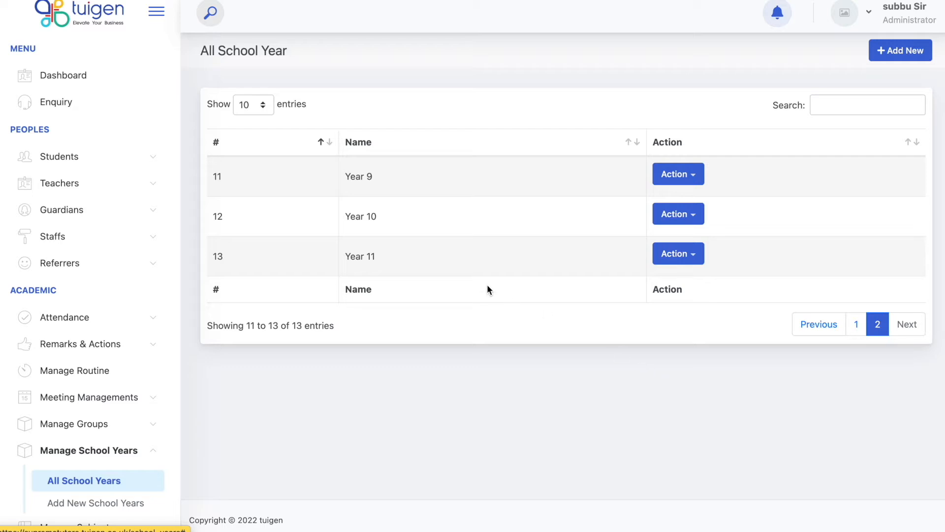
left_click(862, 329)
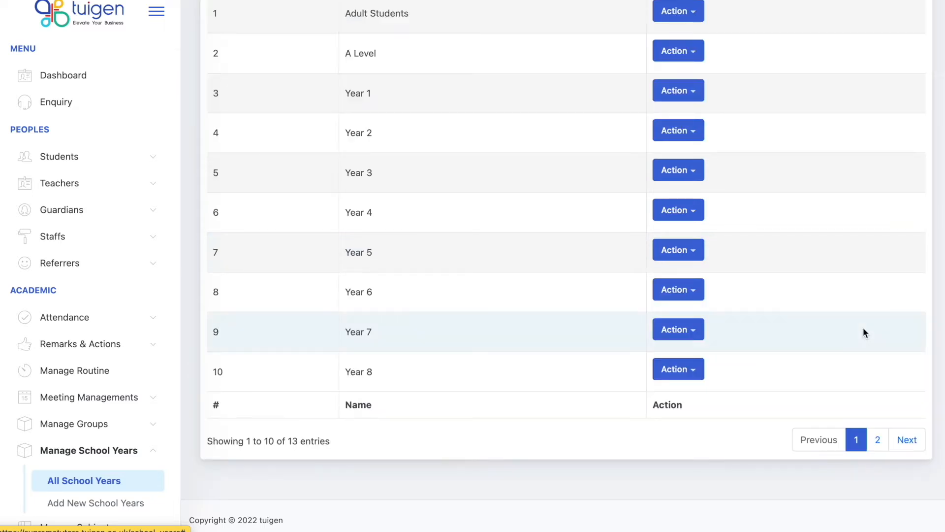
scroll(623, 238, "up", 2)
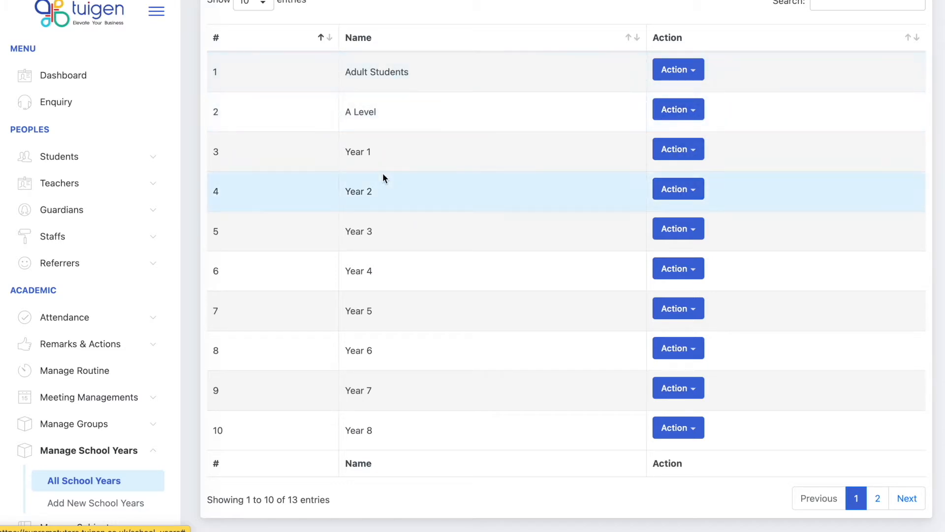
scroll(383, 173, "up", 1)
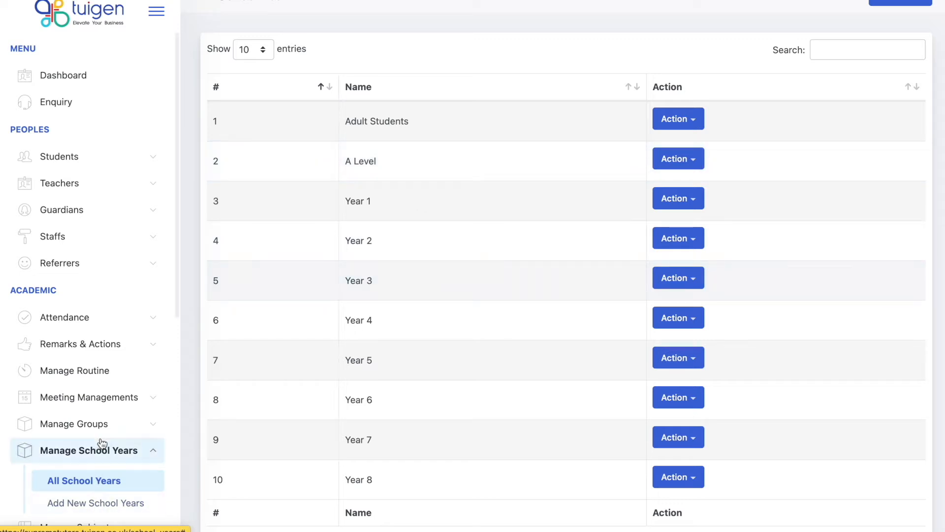
left_click(102, 424)
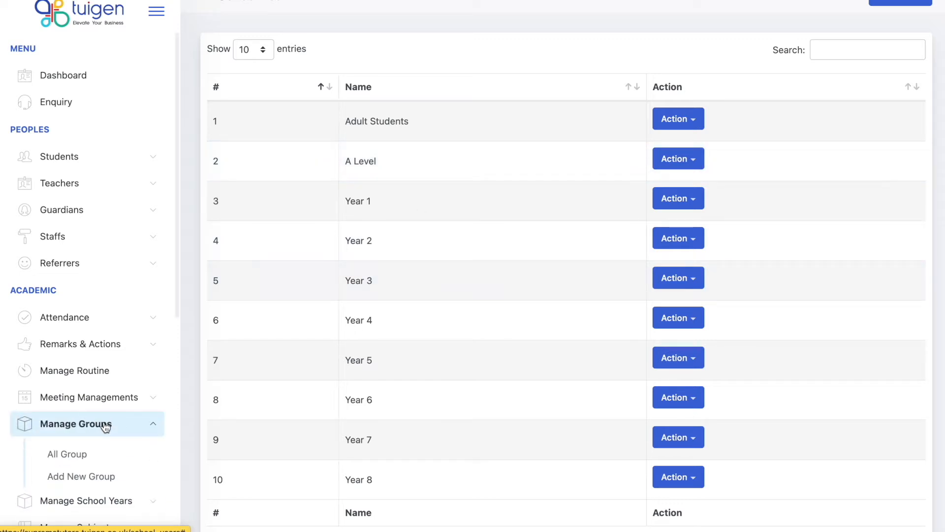
Open the empty All Group list and start a new group / table.
left_click(82, 460)
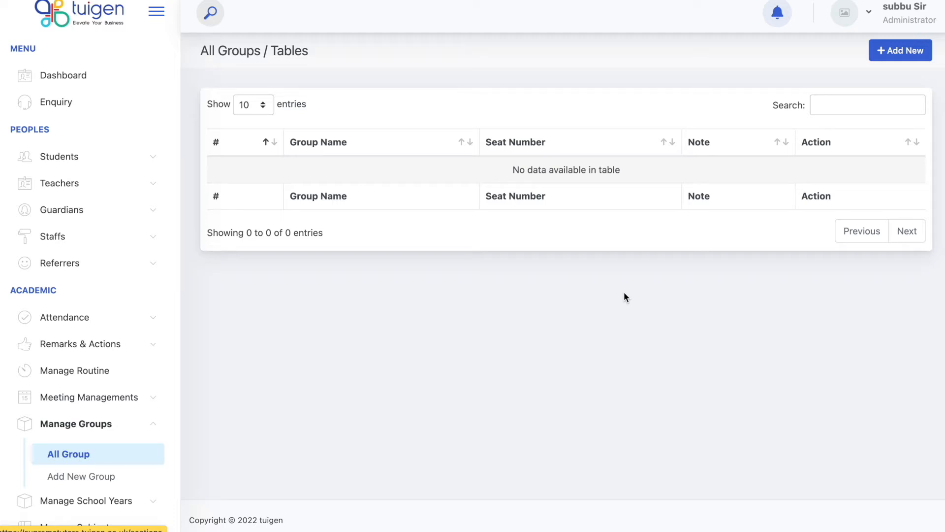
left_click(914, 53)
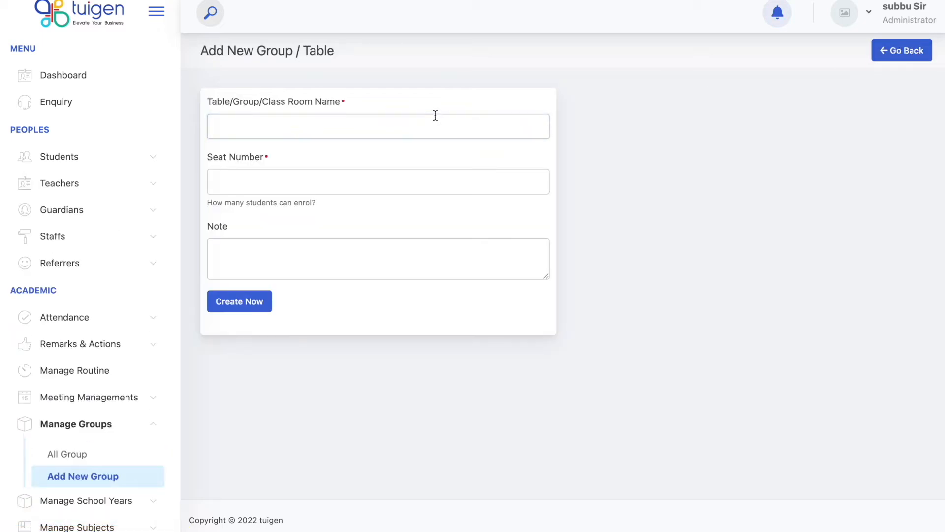
Create the group 'Room 1 Table 1' with 4 seats.
left_click(404, 129)
type("R")
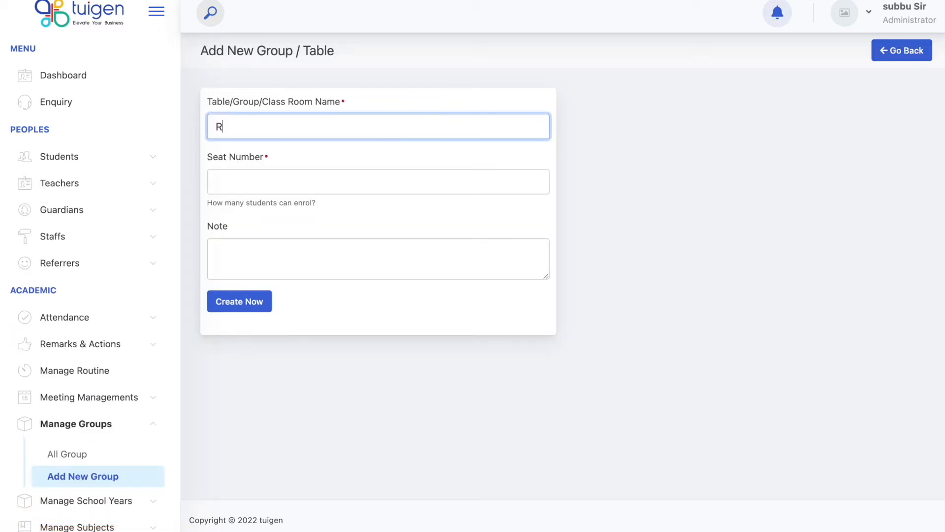
type("oom 1 Table 1")
left_click(378, 181)
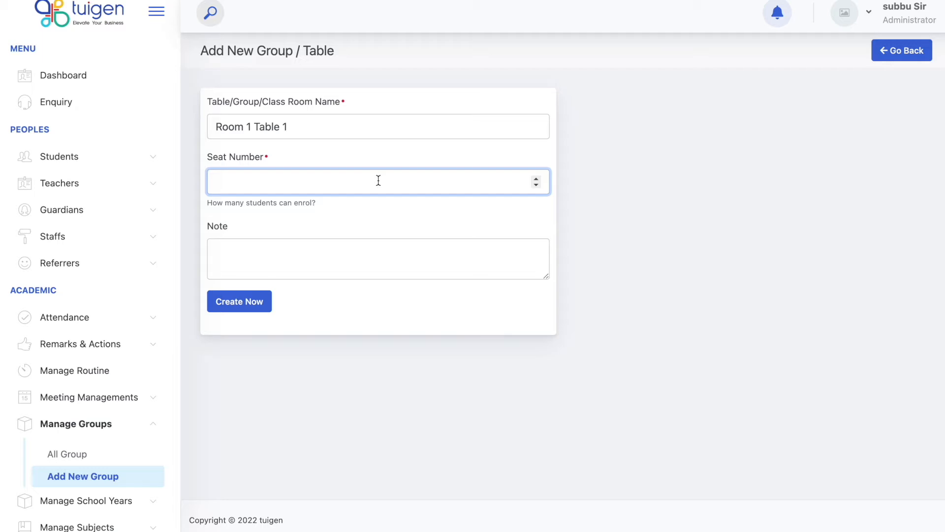
type("4")
left_click(385, 209)
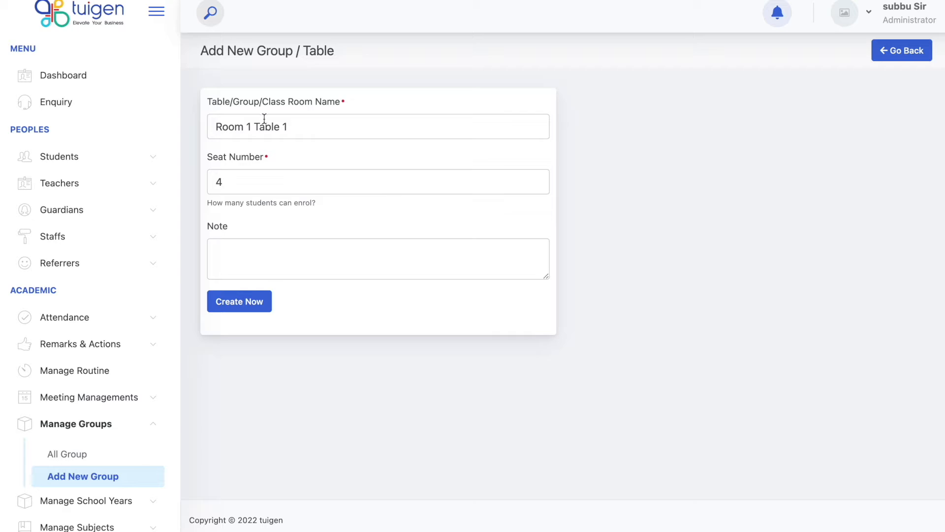
left_click(241, 306)
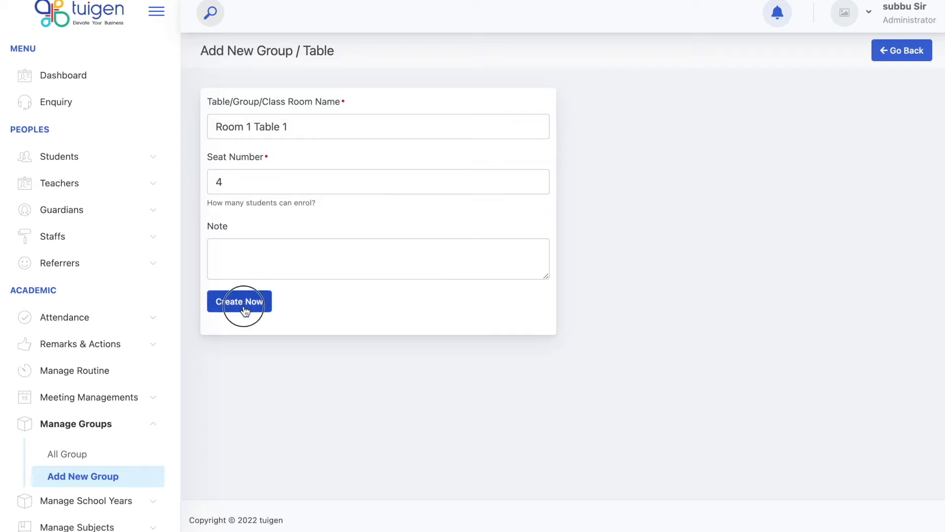
Create the group 'Room 2' with 10 seats.
left_click(394, 123)
type("Roome")
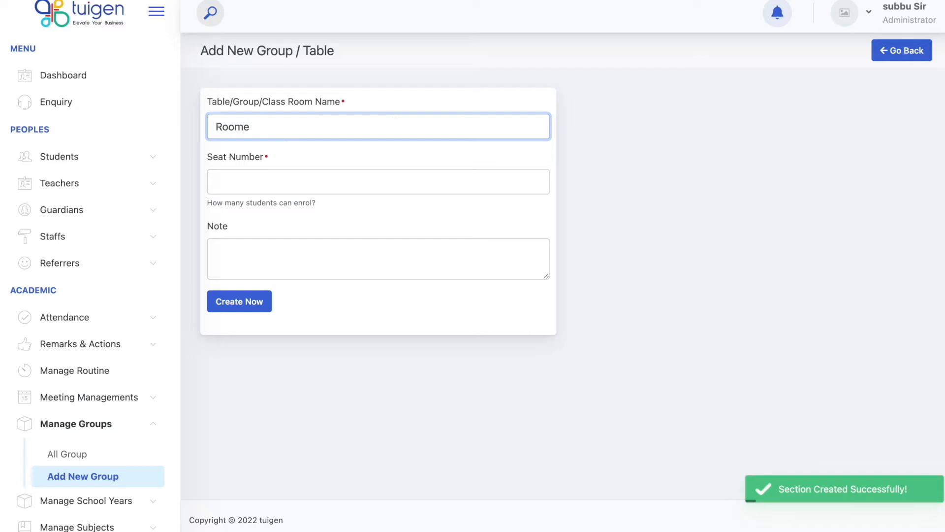
key("BackSpace")
type("2")
left_click(410, 157)
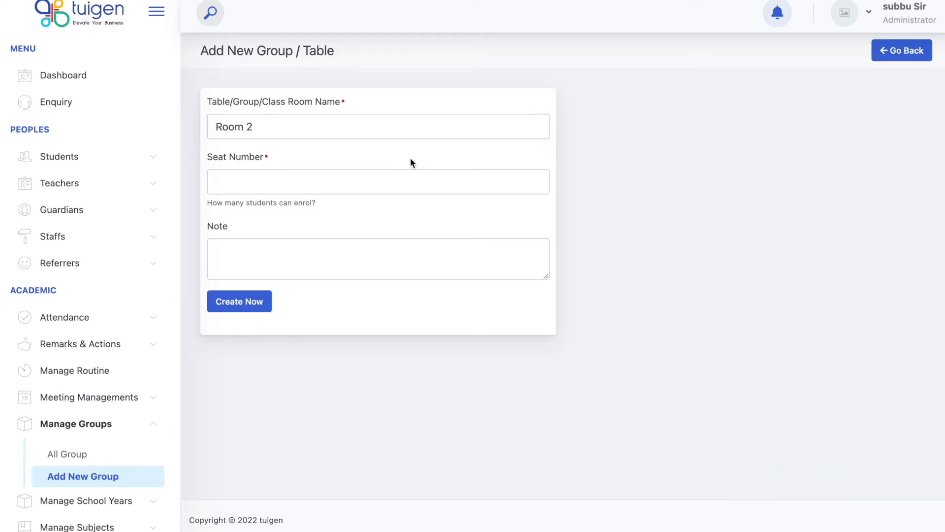
left_click(362, 181)
type("10")
left_click(389, 209)
left_click(252, 310)
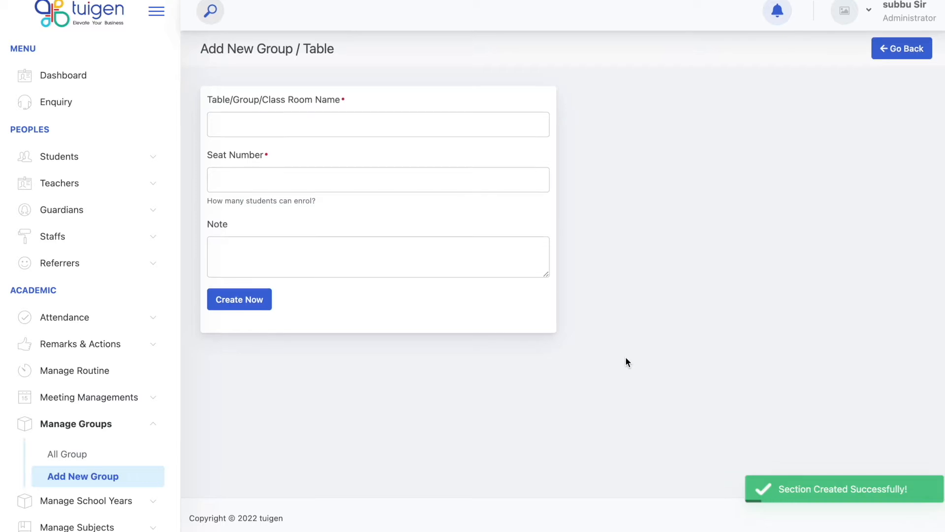
Go to All Teachers and start adding a new teacher.
scroll(130, 383, "down", 5)
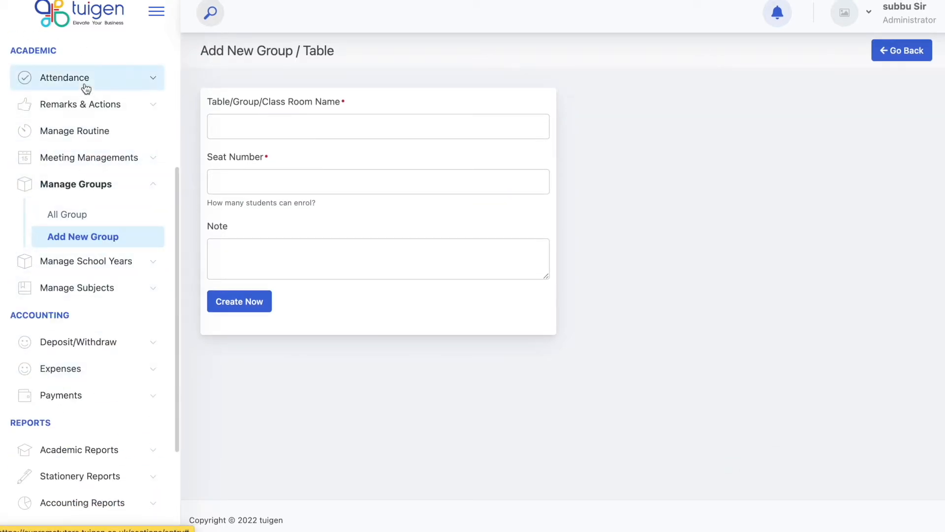
scroll(90, 102, "up", 4)
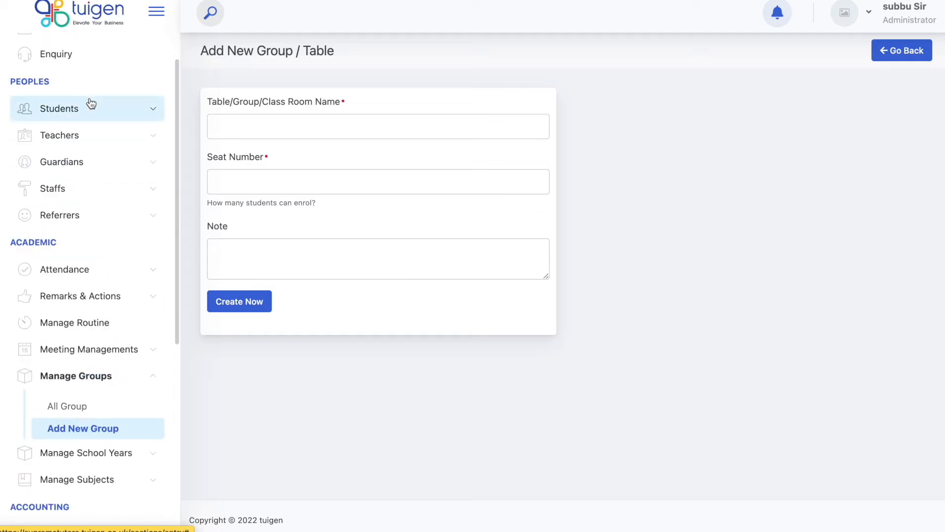
left_click(90, 136)
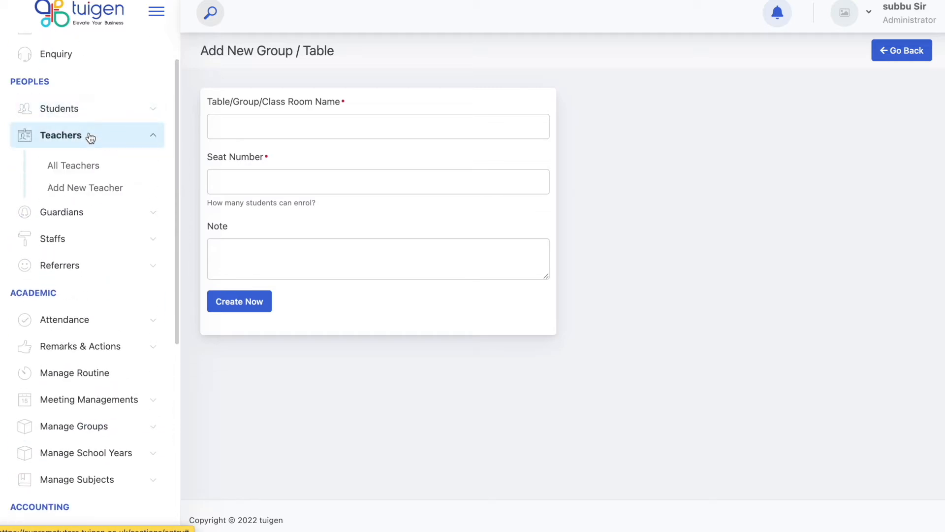
left_click(84, 169)
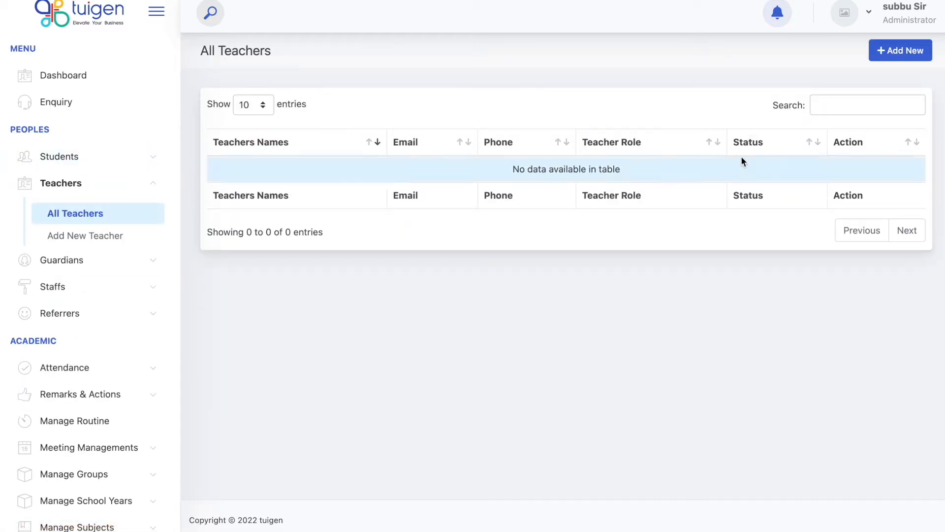
left_click(900, 55)
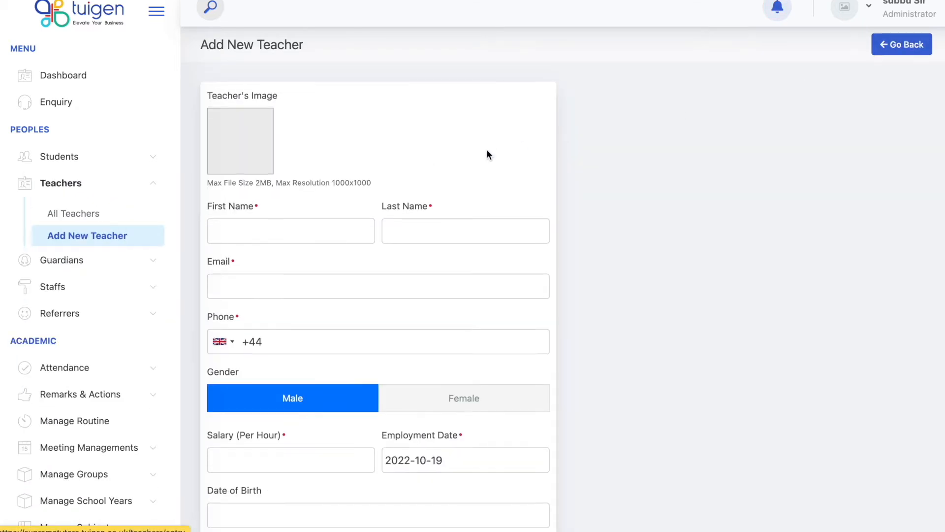
scroll(487, 152, "down", 1)
scroll(487, 151, "down", 1)
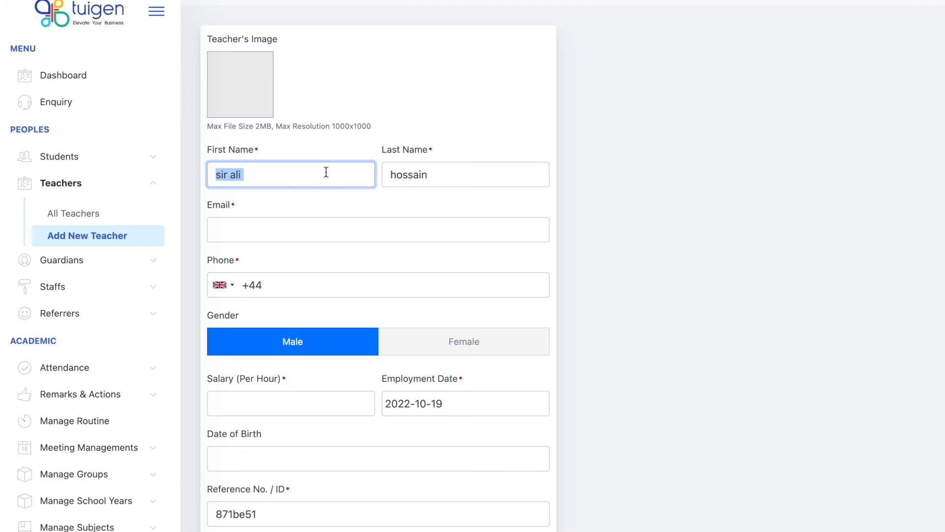
Fill in the teacher's first and last name, Gmail e-mail address and phone number.
key("Tab")
left_click(303, 229)
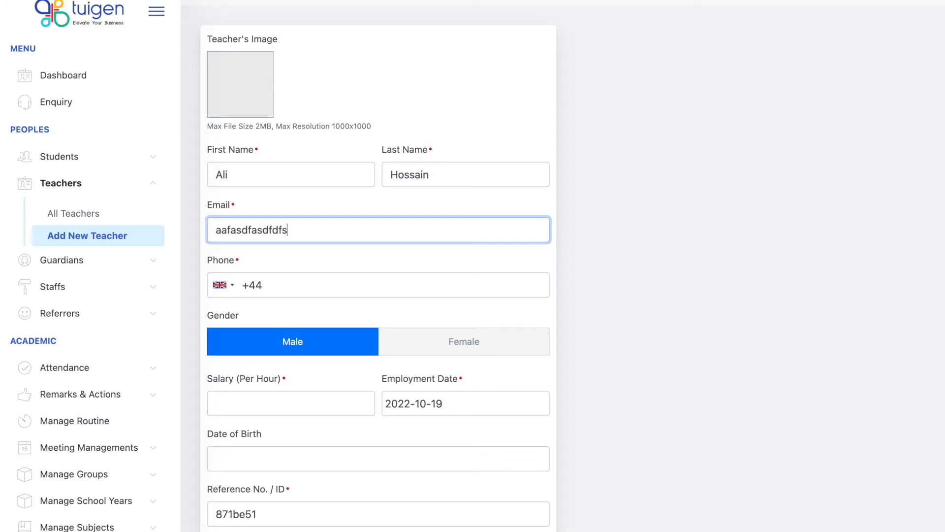
left_click(295, 281)
scroll(370, 379, "down", 2)
scroll(354, 346, "up", 3)
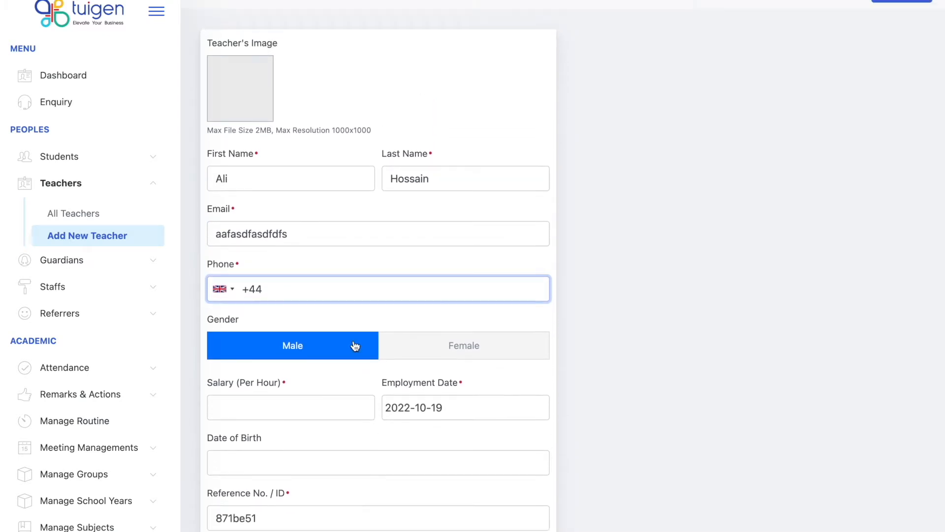
double_click(313, 232)
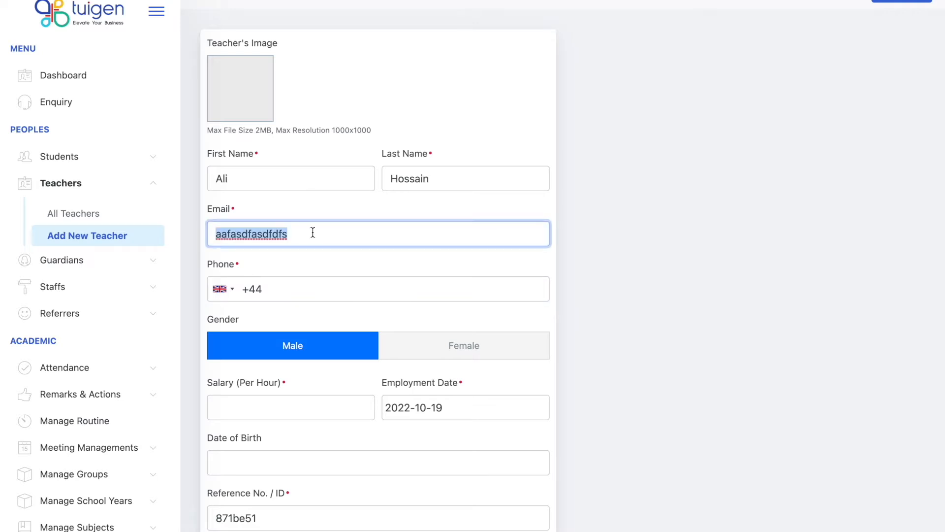
left_click(313, 233)
type("@")
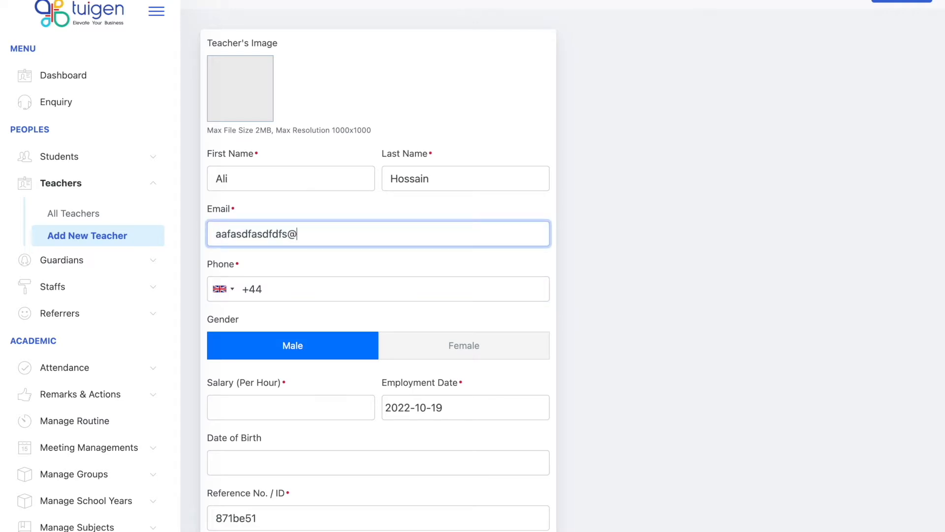
type("gmail.com")
left_click(308, 280)
Set hourly salary to 10, replace the reference ID, and enter the post code.
scroll(338, 314, "down", 2)
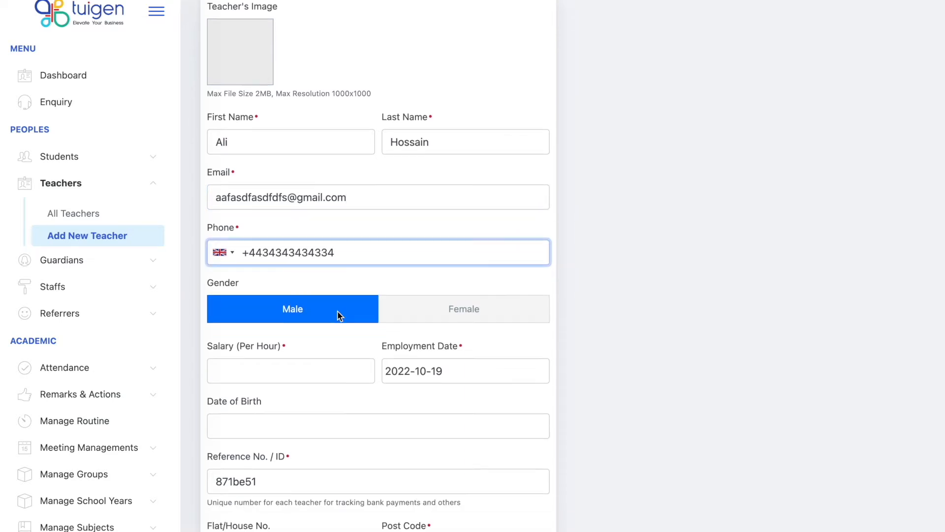
left_click(312, 365)
type("10")
left_click(365, 391)
scroll(365, 392, "down", 4)
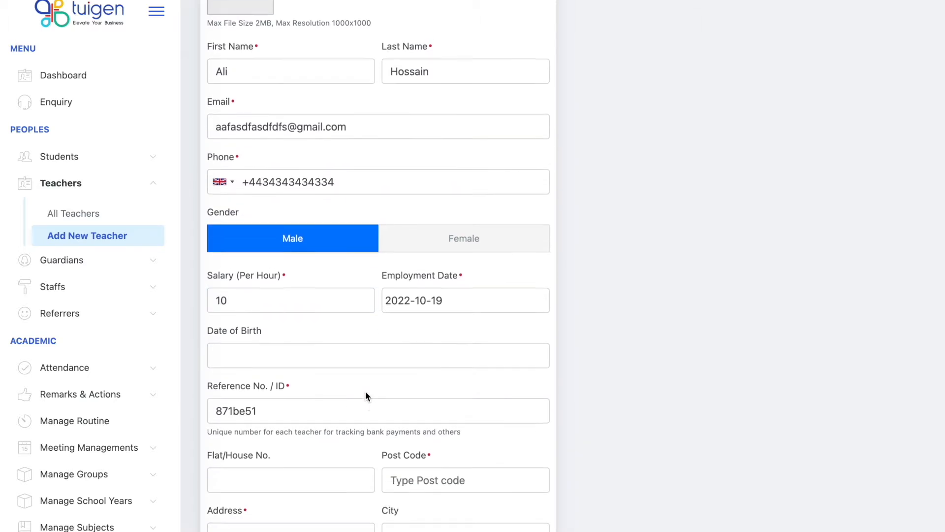
double_click(340, 370)
type("english 1")
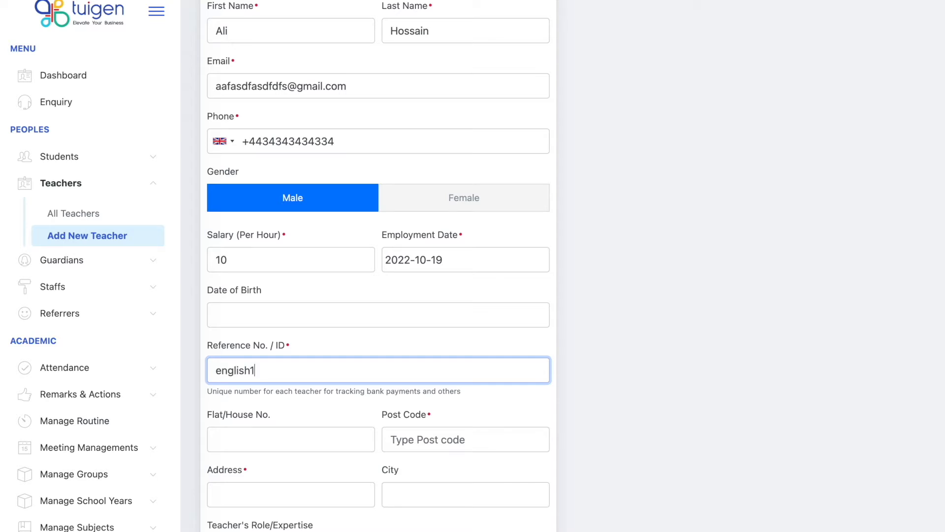
left_click(418, 433)
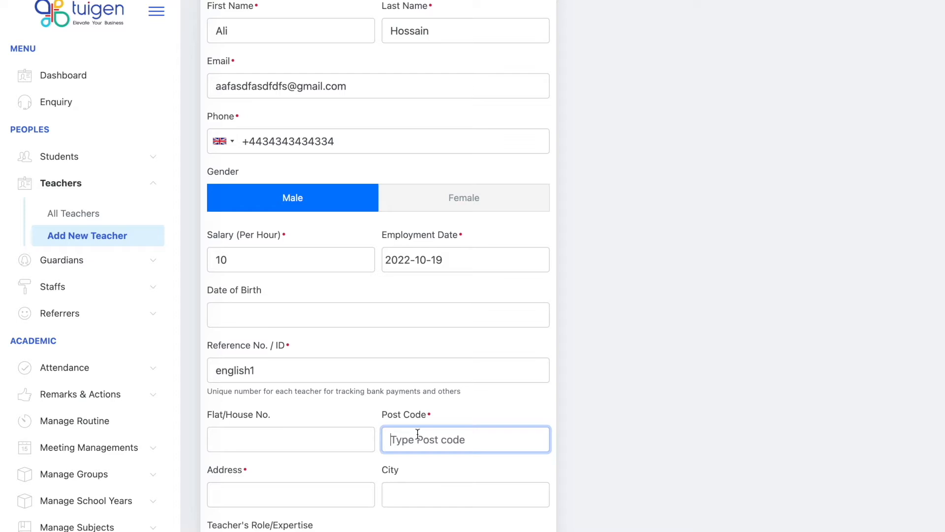
type("e15 ")
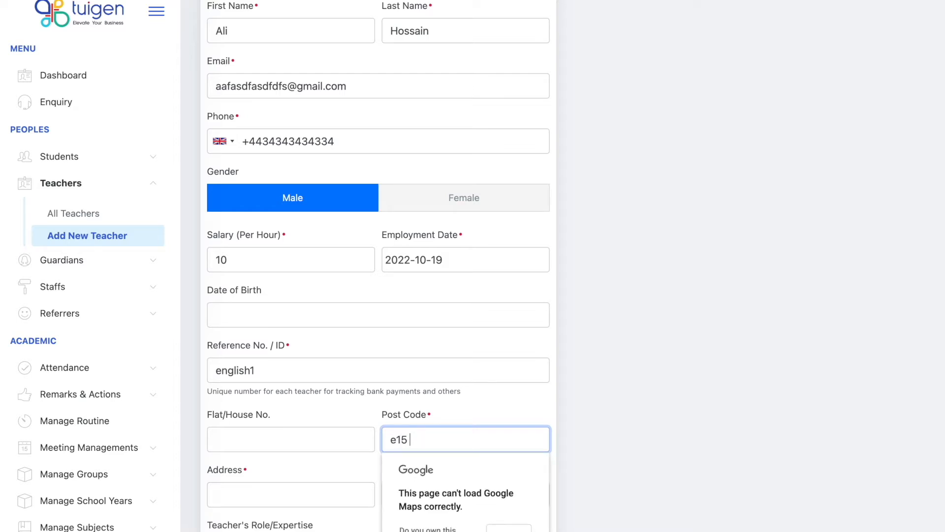
type("2na")
scroll(481, 410, "down", 2)
scroll(481, 412, "down", 3)
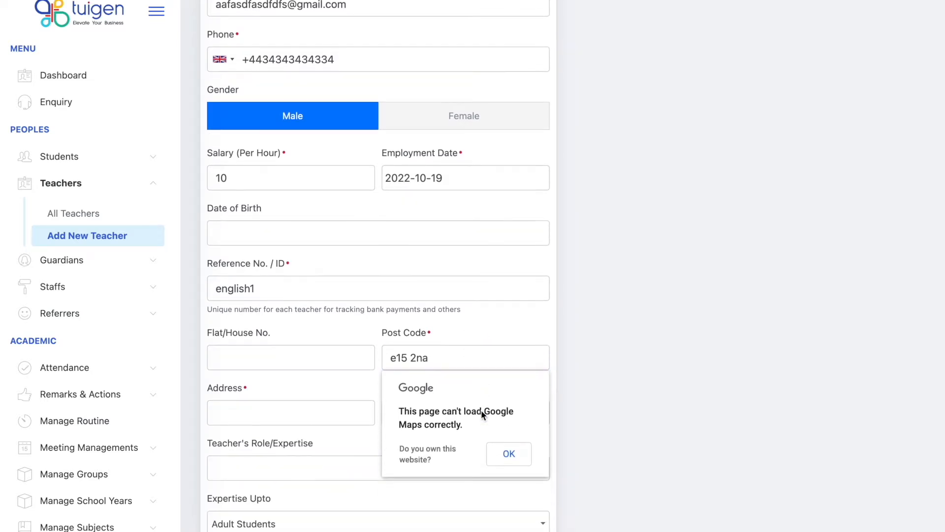
Dismiss the Google Maps error and enter the teacher's street address and city.
left_click(510, 456)
scroll(424, 389, "down", 2)
left_click(318, 356)
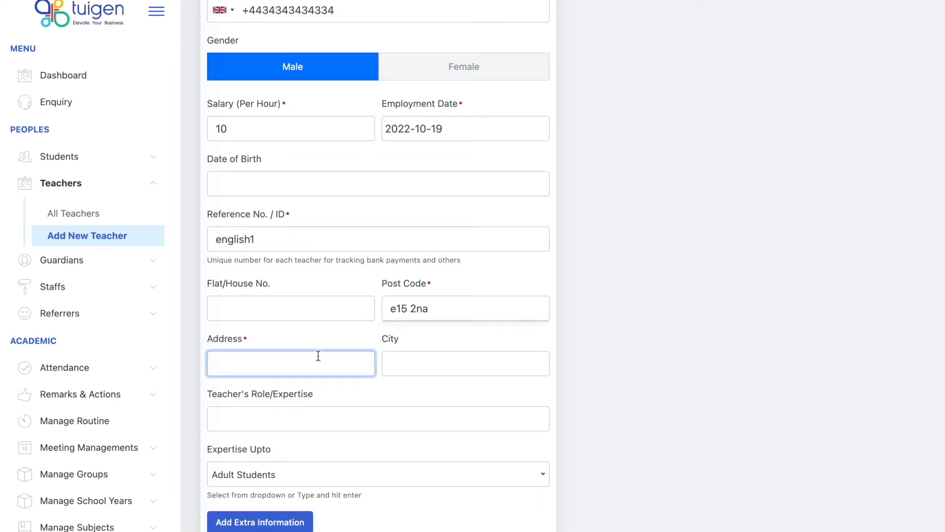
type("test road")
left_click(409, 368)
type("london")
Add Math and geography expertise up to A Level and create the teacher.
left_click(387, 419)
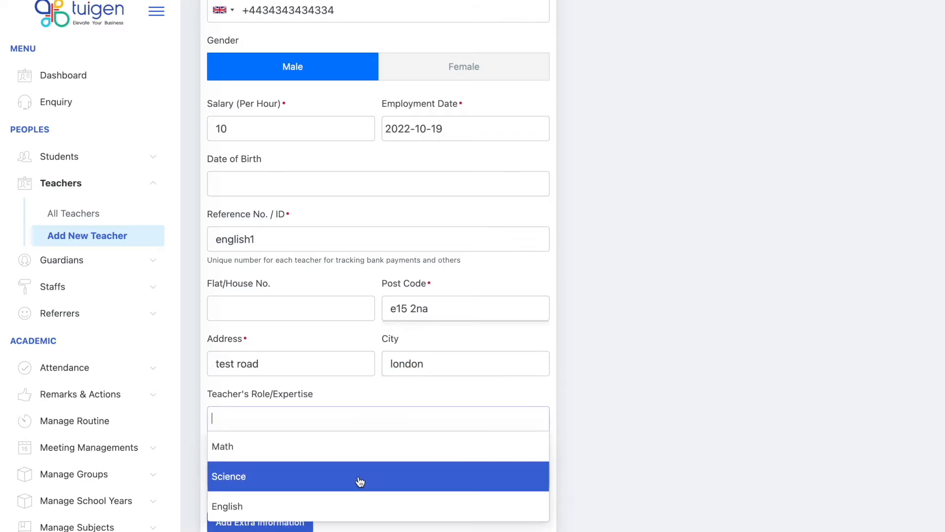
scroll(359, 481, "down", 2)
left_click(307, 382)
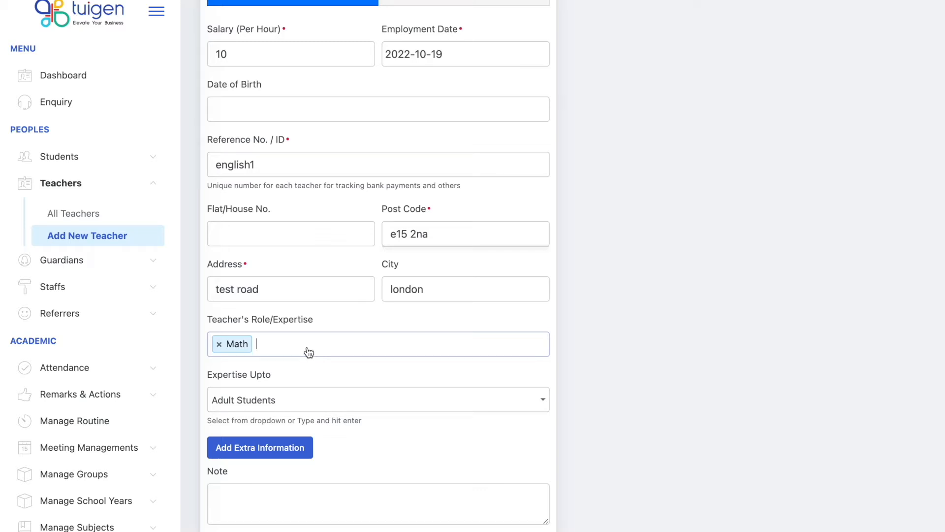
left_click(309, 352)
type("geogra")
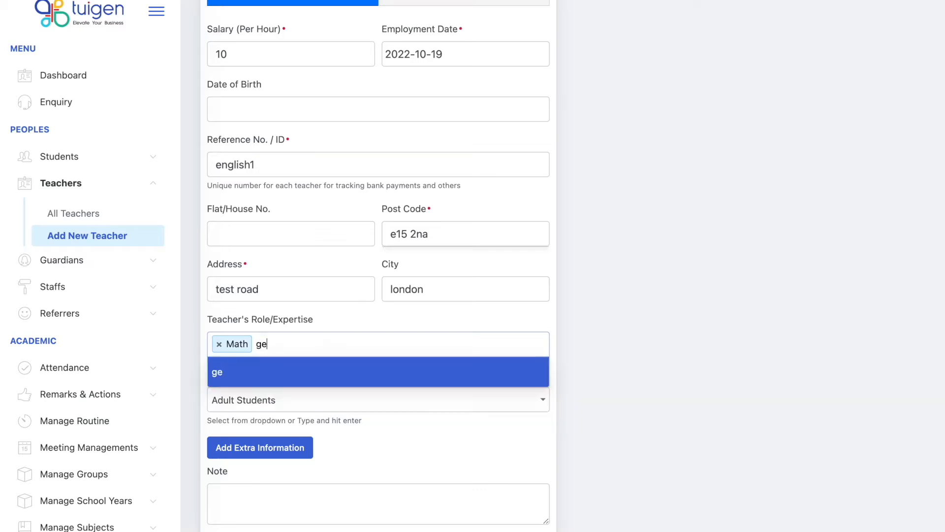
type("phy")
key("Return")
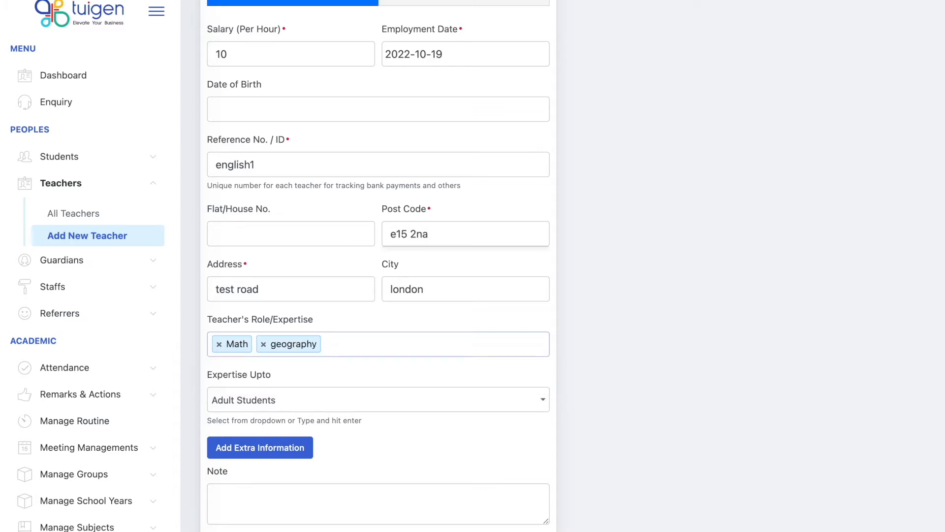
left_click(297, 407)
left_click(289, 313)
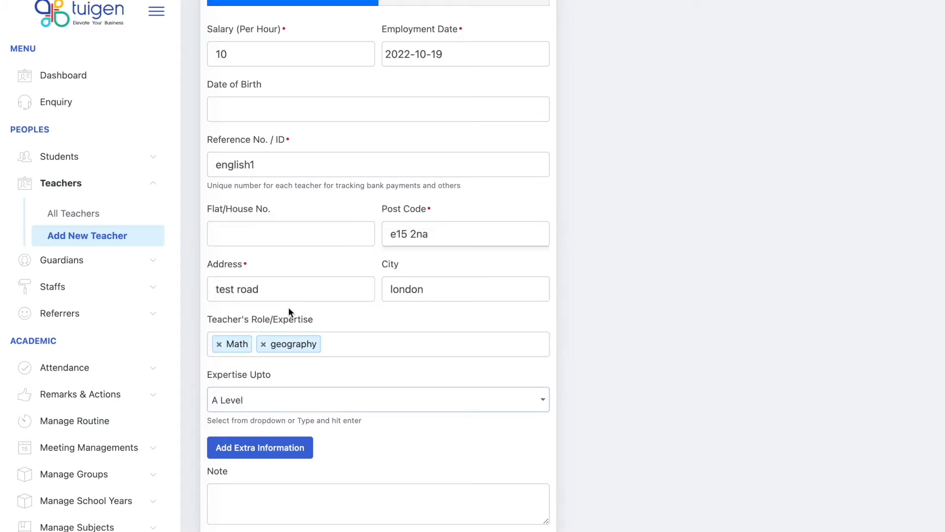
scroll(380, 444, "down", 3)
left_click(246, 435)
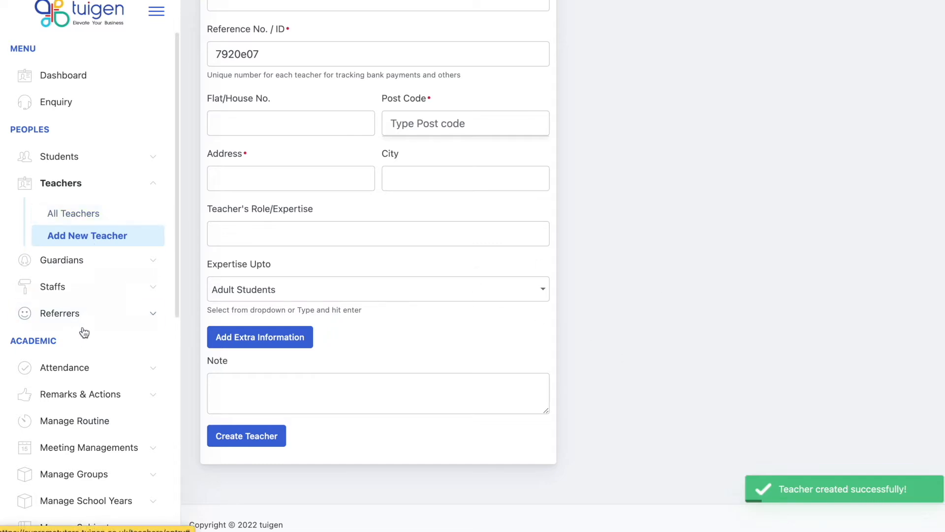
Show the Routine Manager for the Full Week and start a new timeslot.
left_click(80, 427)
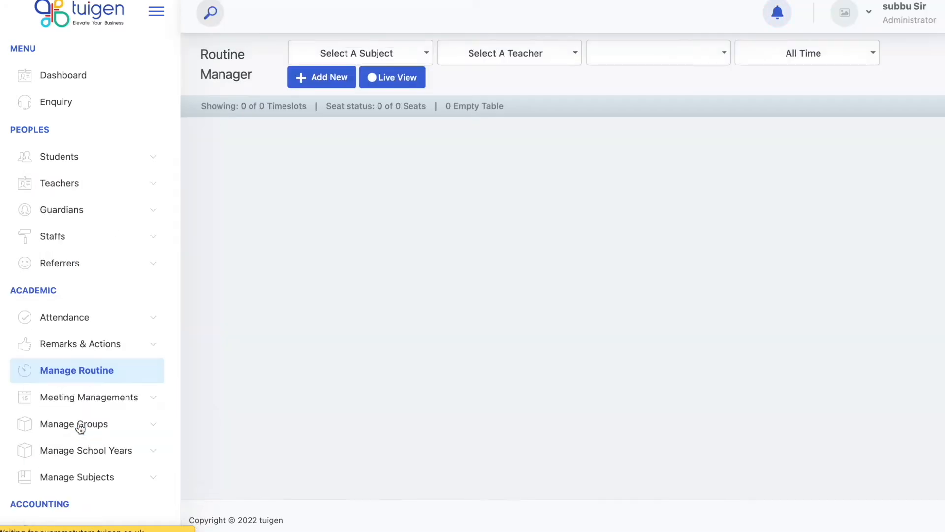
left_click(648, 64)
left_click(633, 107)
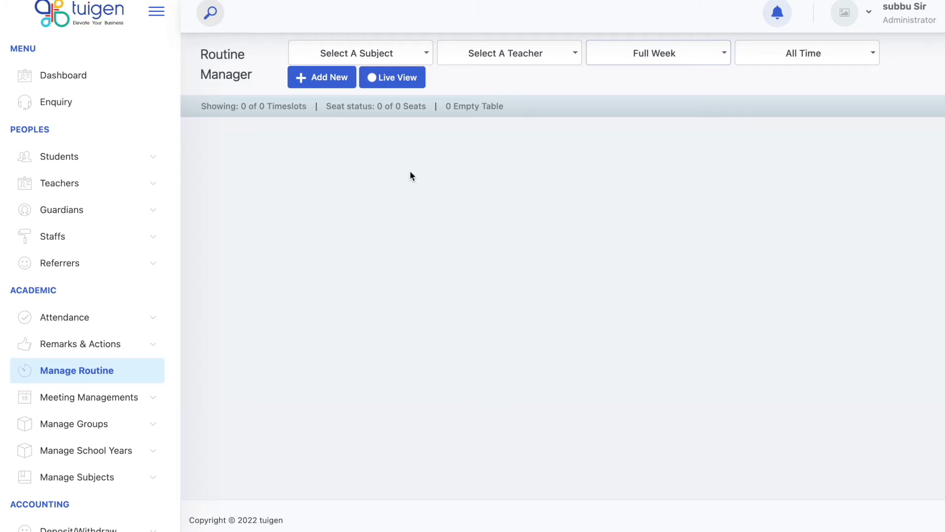
left_click(331, 78)
left_click(407, 98)
scroll(420, 222, "down", 3)
Set the timeslot to Saturday, Room 1 Table 1, English, with the new teacher.
left_click(410, 224)
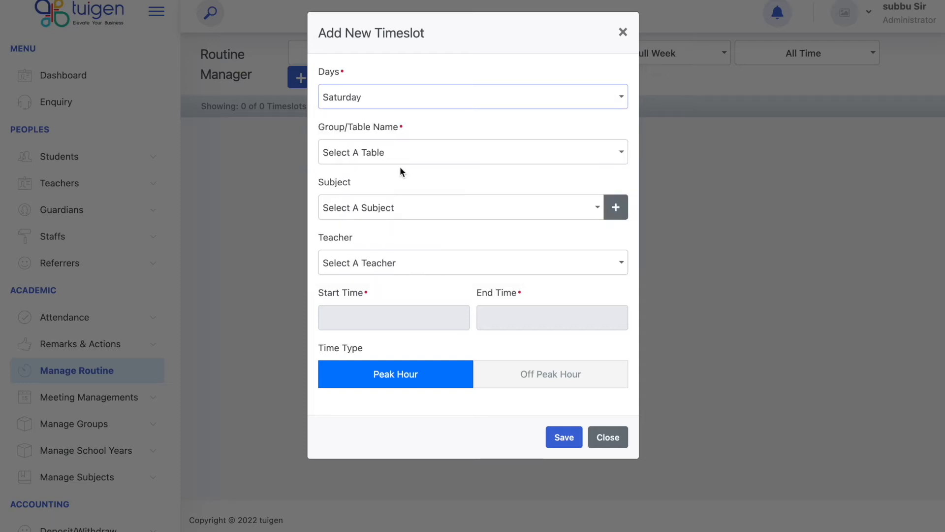
left_click(401, 162)
left_click(403, 229)
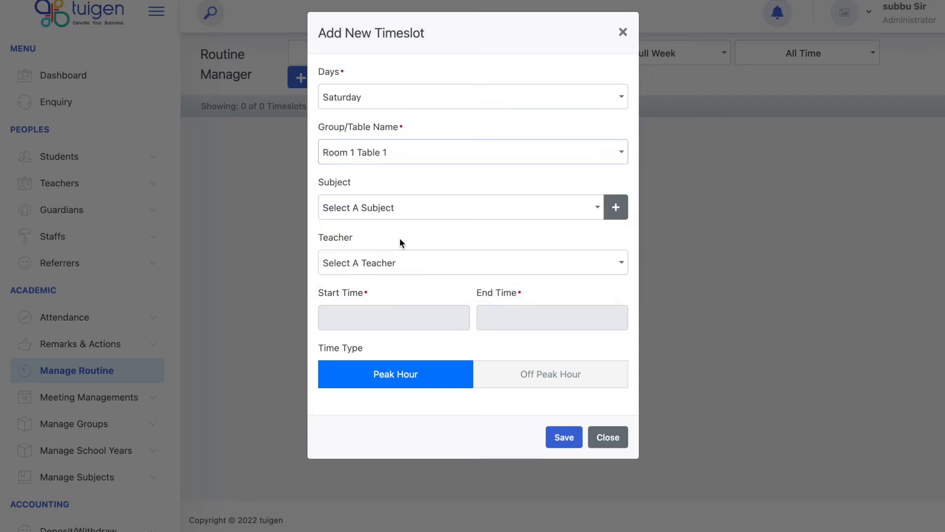
left_click(399, 209)
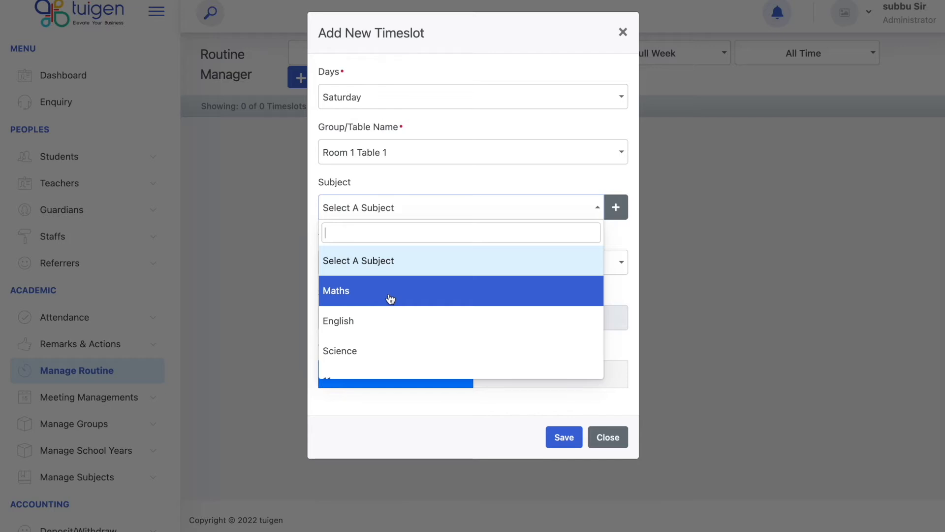
left_click(388, 321)
left_click(382, 263)
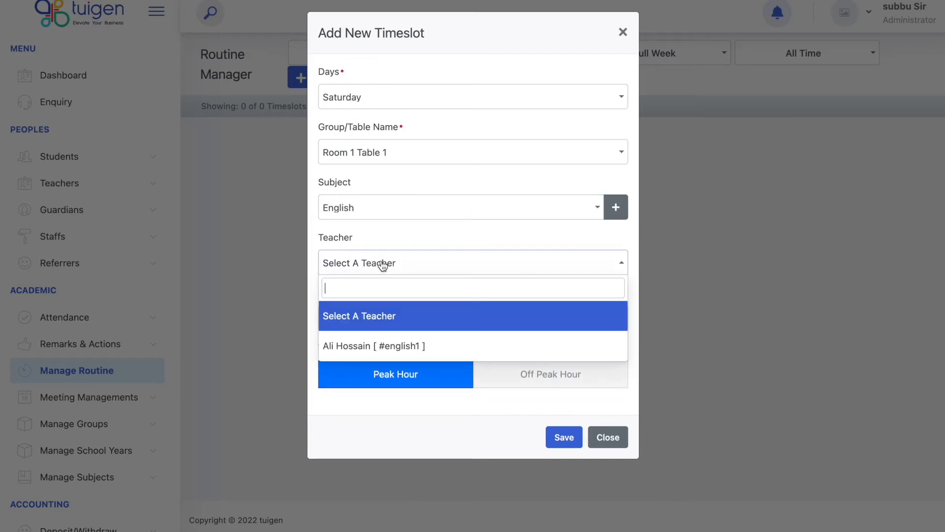
left_click(383, 343)
Set the time to 09:00 AM – 11:00 AM and save the timeslot.
left_click(392, 311)
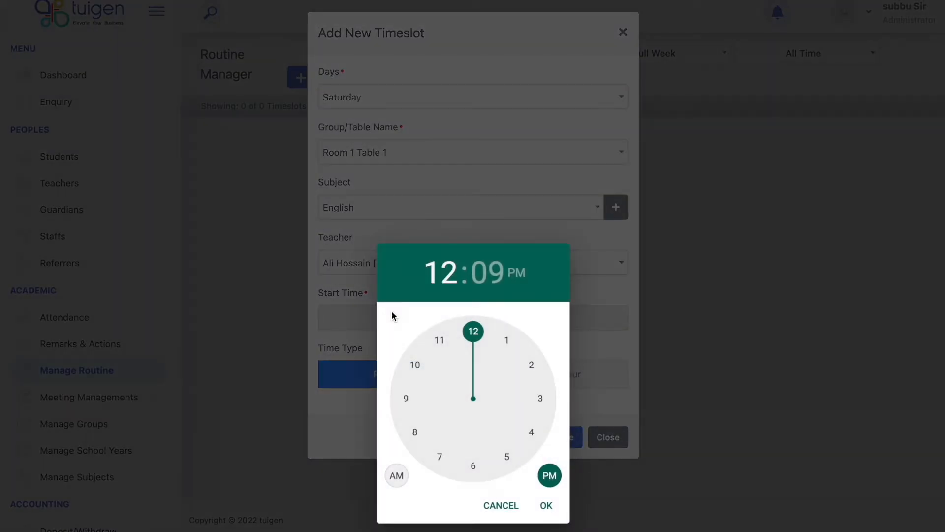
left_click(406, 398)
left_click(473, 330)
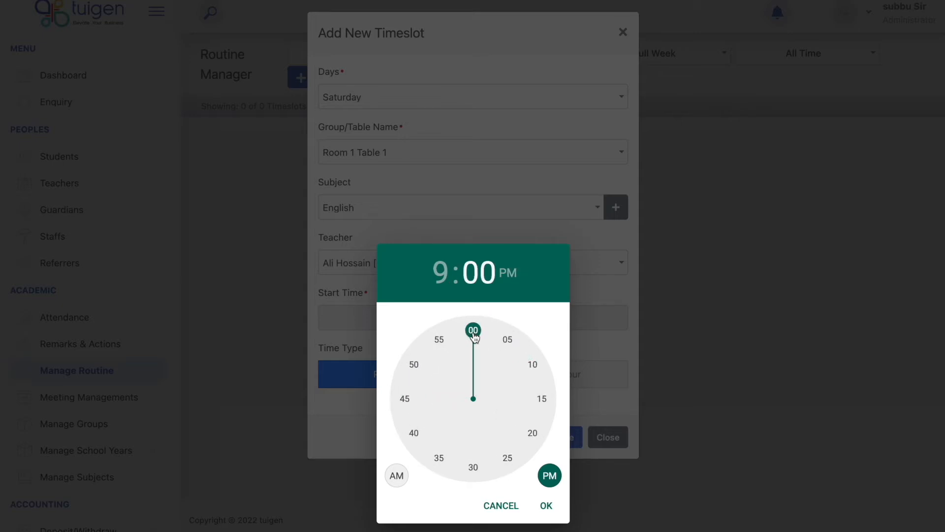
left_click(397, 476)
left_click(546, 505)
left_click(549, 319)
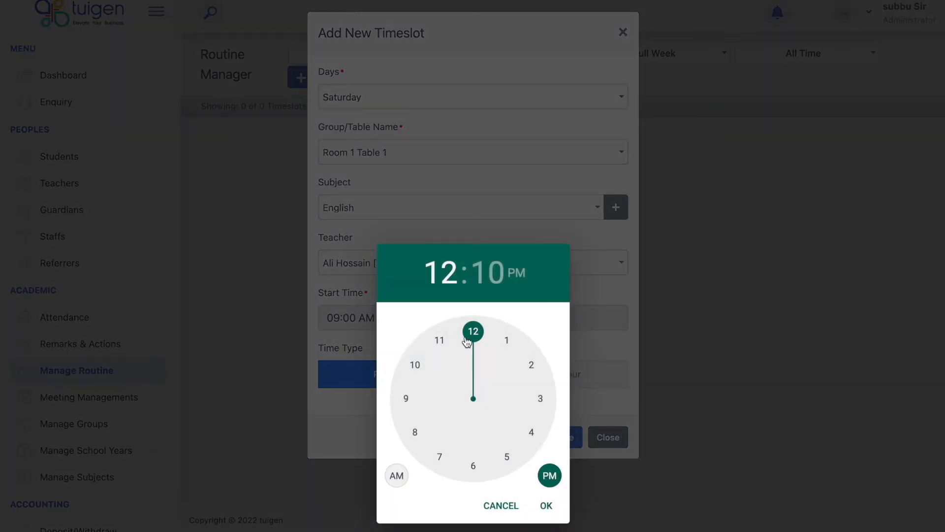
left_click(442, 340)
left_click(473, 330)
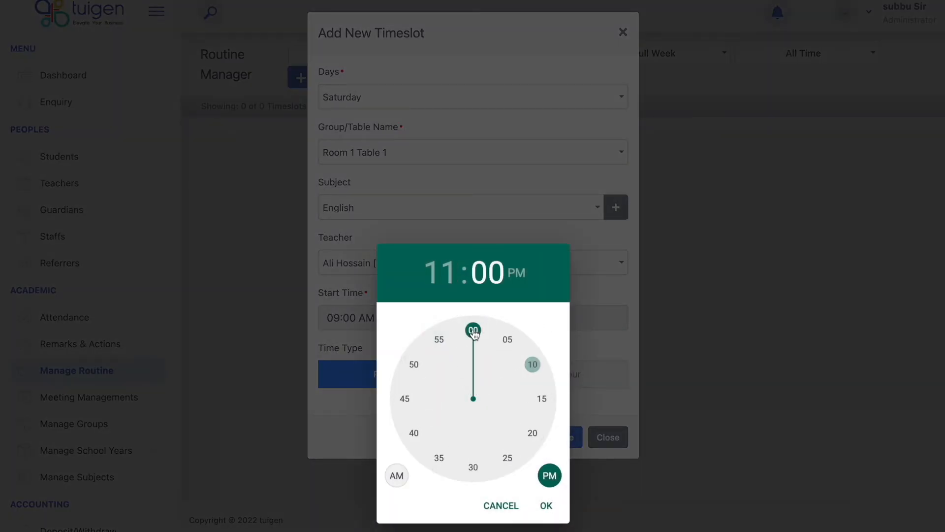
left_click(400, 476)
left_click(559, 504)
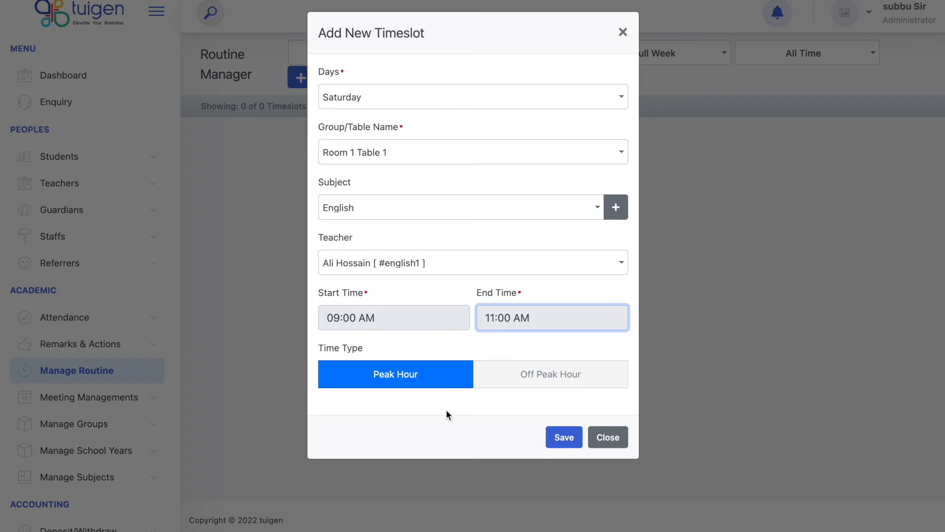
left_click(560, 437)
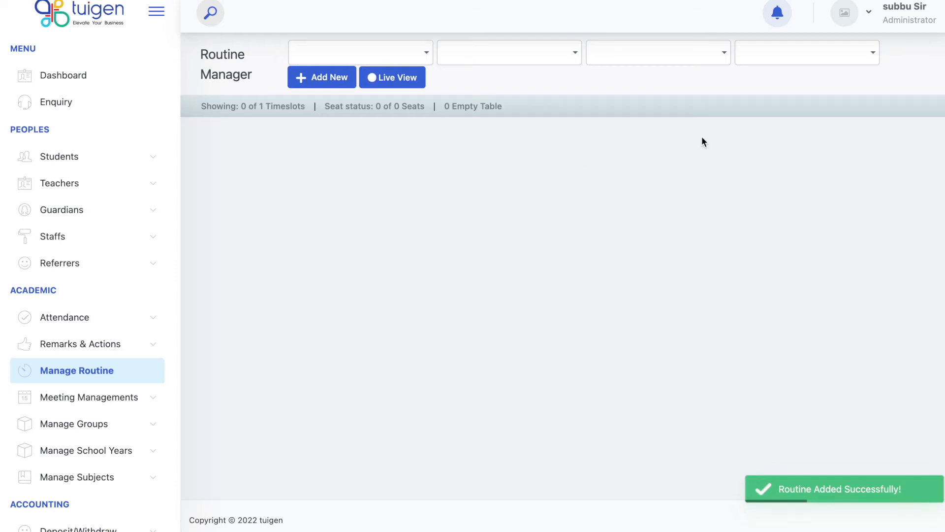
Filter to Full Week, open the slot's Enrol Student dialog, search students, then close it.
left_click(680, 53)
left_click(660, 106)
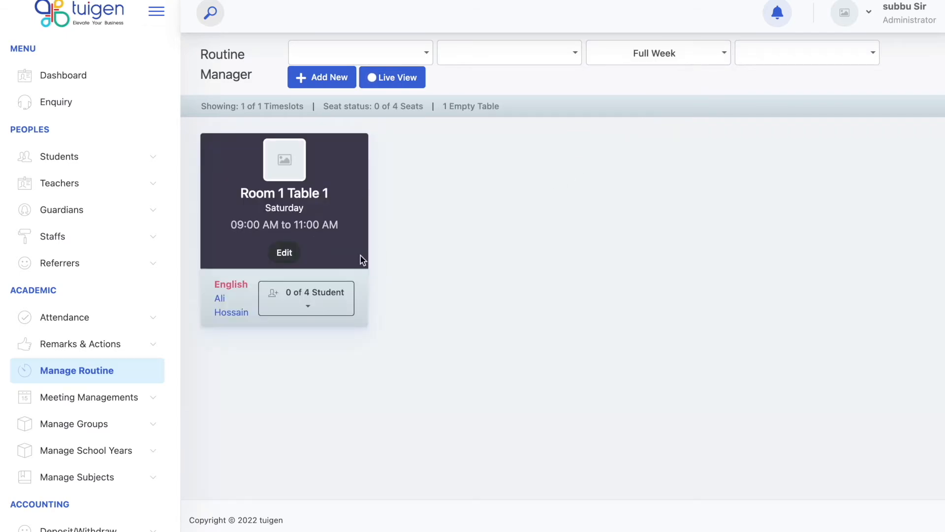
left_click(341, 310)
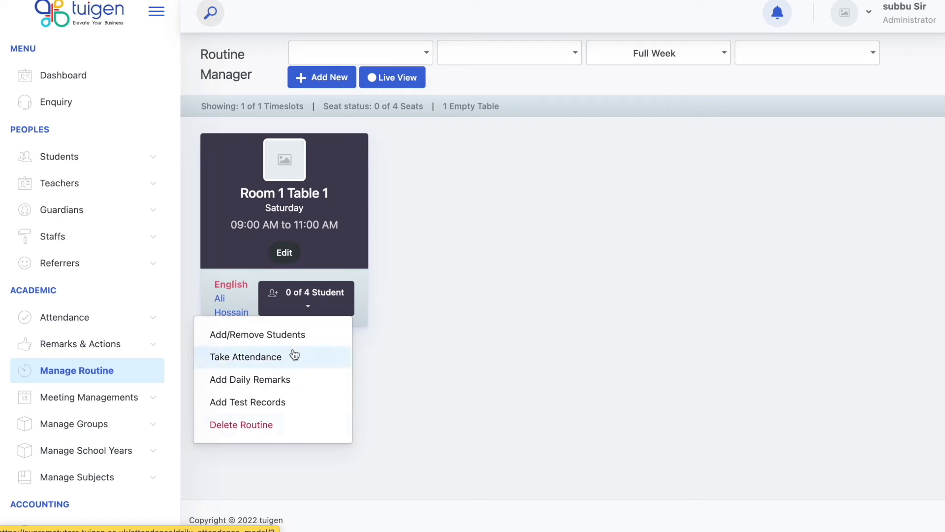
left_click(288, 334)
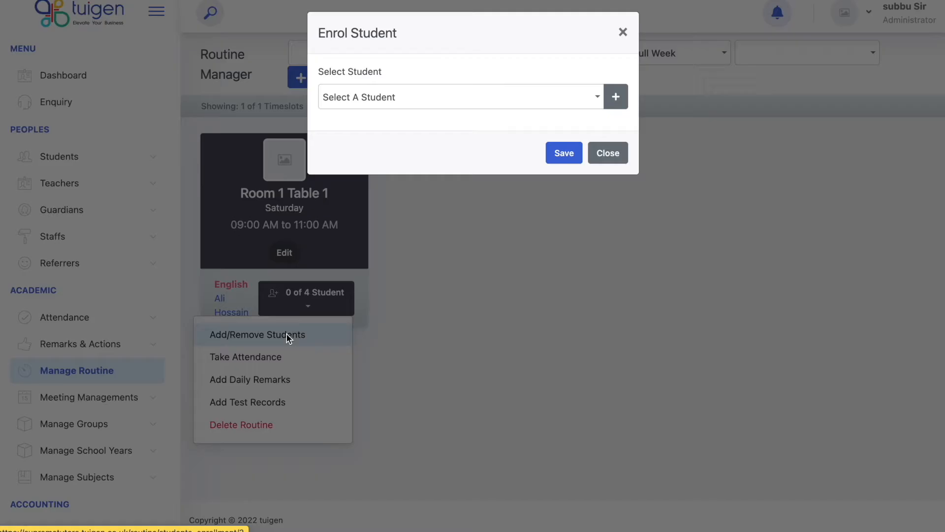
left_click(458, 97)
type("f")
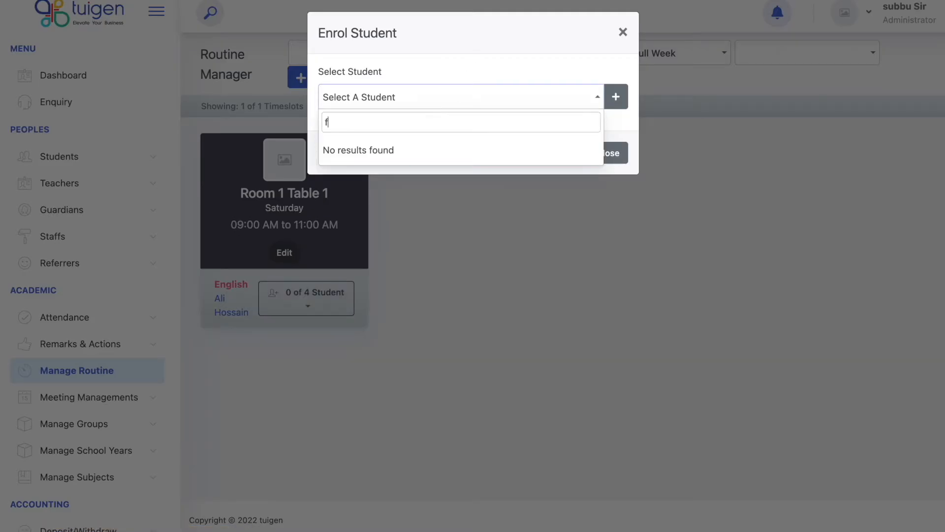
key("BackSpace")
type("ad")
key("BackSpace")
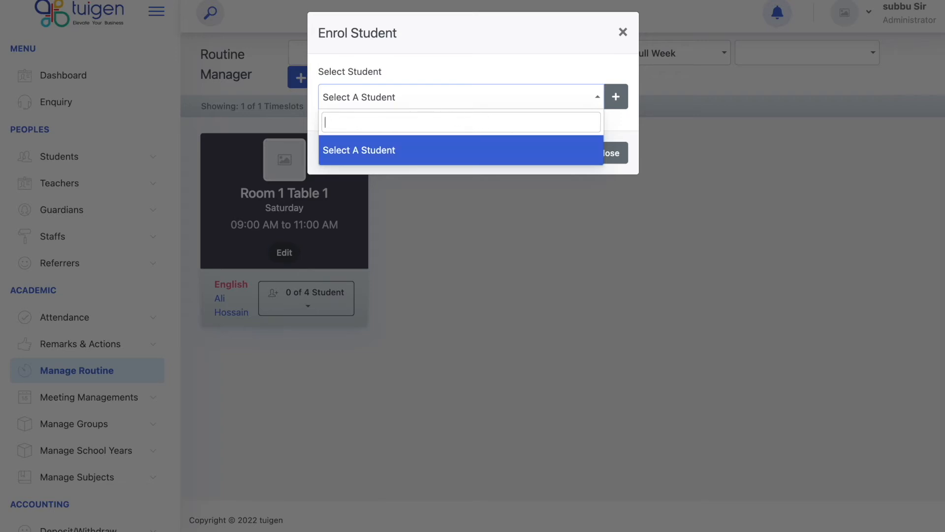
left_click(557, 51)
left_click(609, 153)
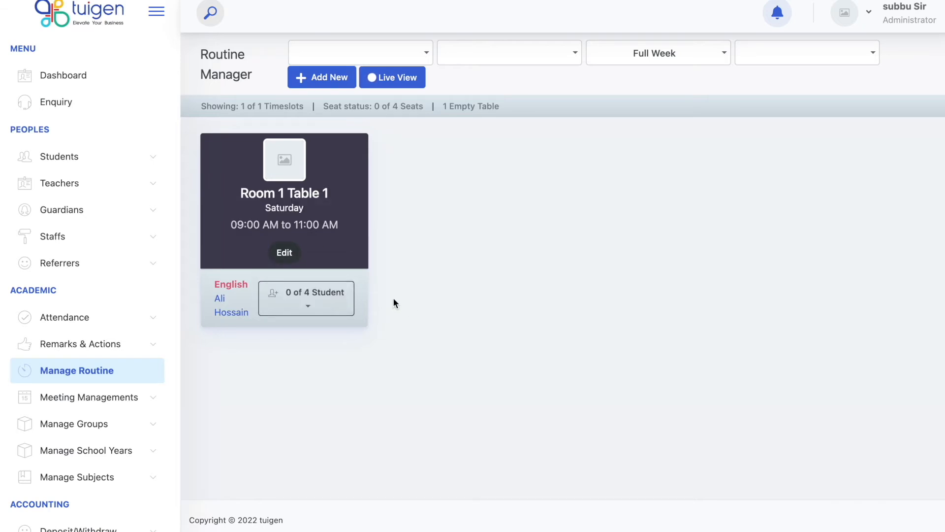
Reopen the Room 1 Table 1 enrolment dialog and close it without adding students.
left_click(324, 304)
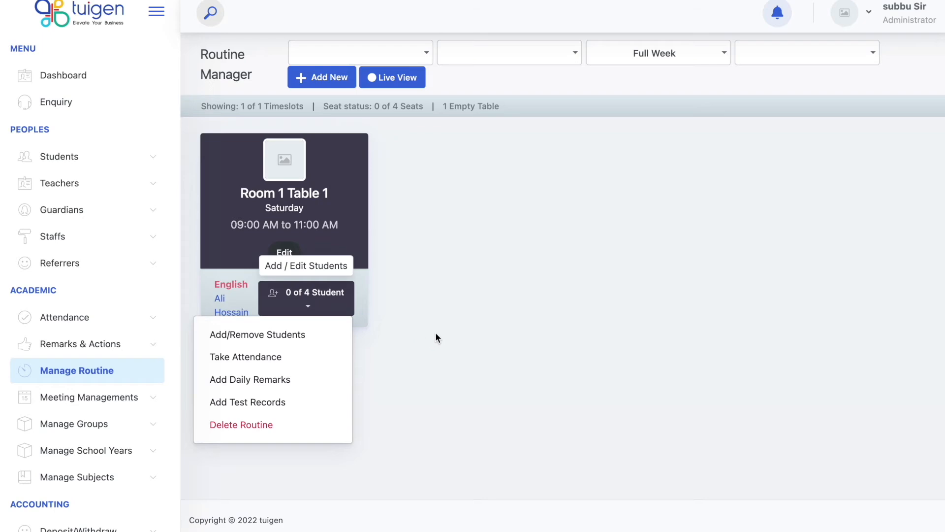
left_click(435, 332)
left_click(317, 303)
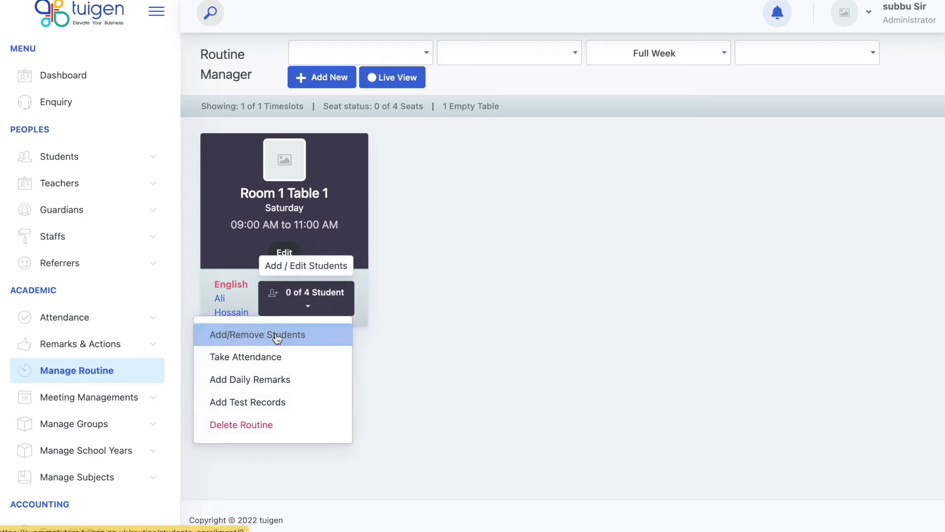
left_click(277, 338)
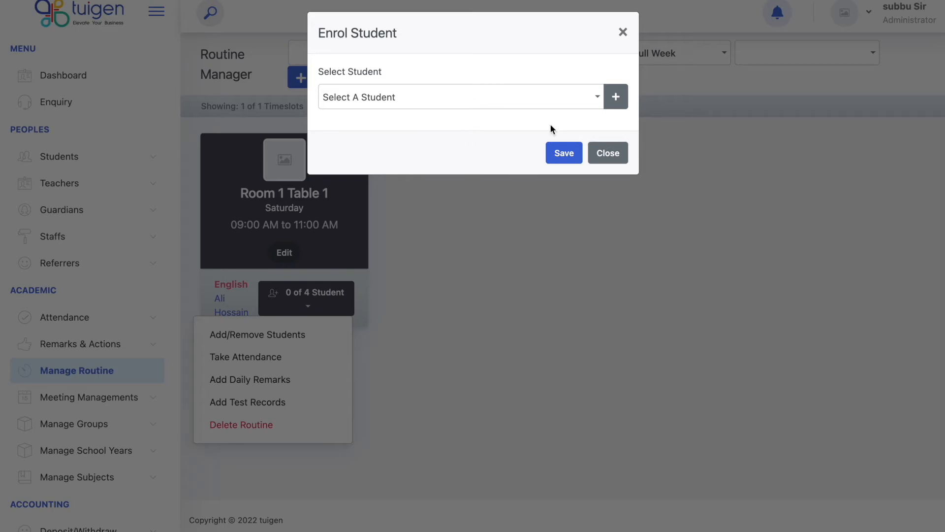
left_click(604, 160)
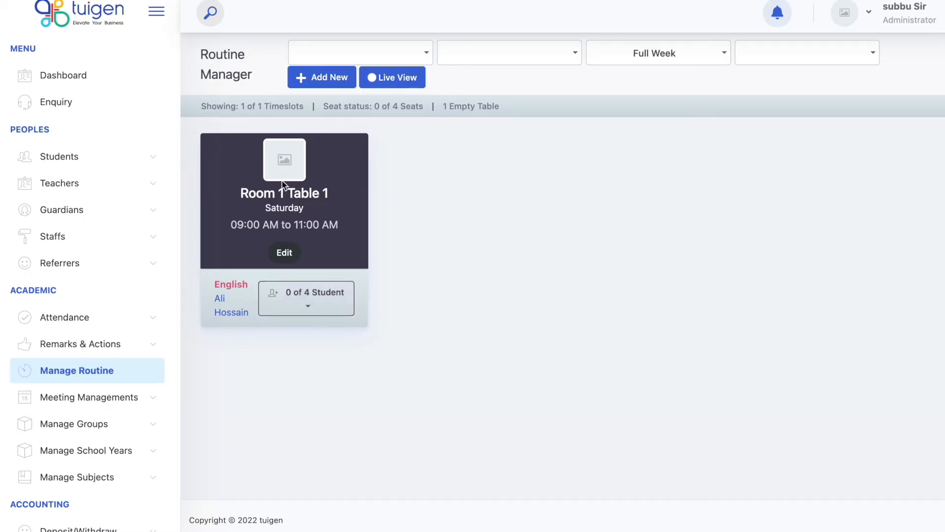
Start a new Saturday timeslot for Room 1 Table 1, English, with the English teacher assigned.
left_click(327, 316)
left_click(333, 81)
left_click(415, 99)
scroll(445, 192, "down", 4)
left_click(428, 226)
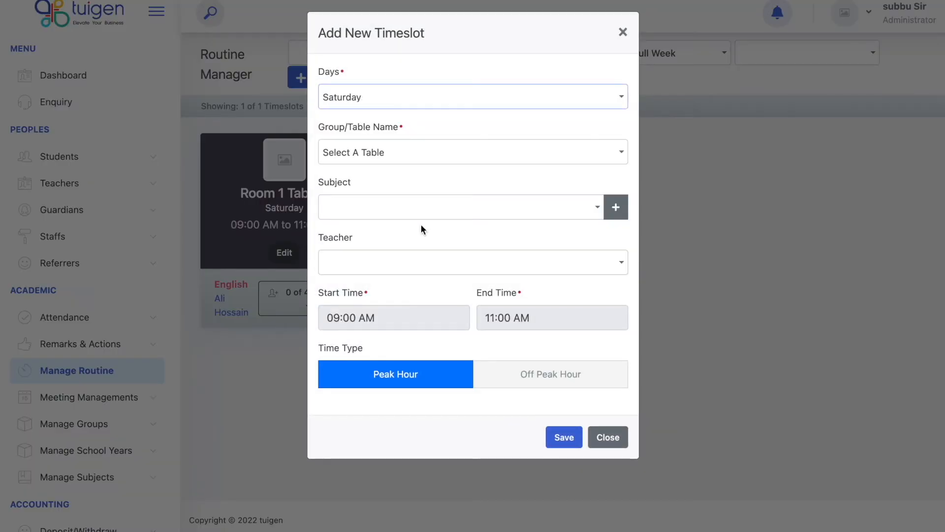
left_click(415, 161)
left_click(412, 238)
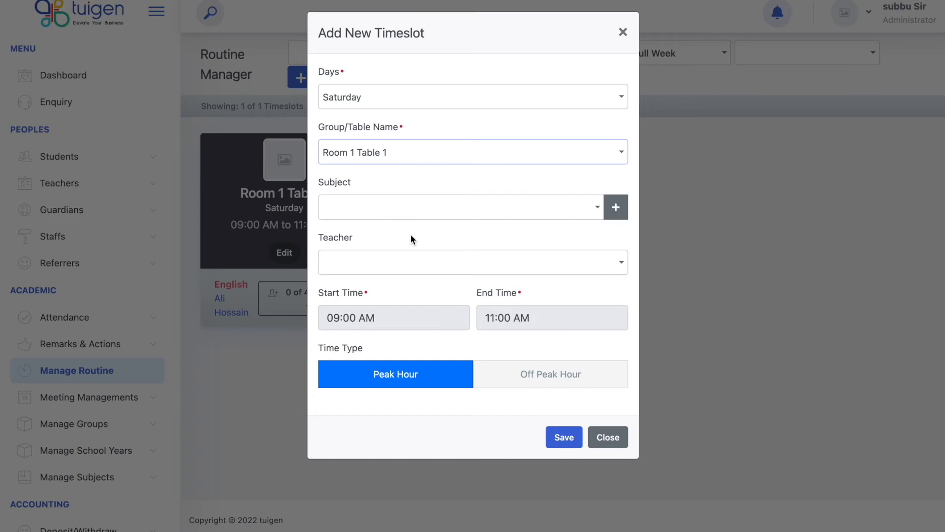
left_click(408, 205)
left_click(400, 312)
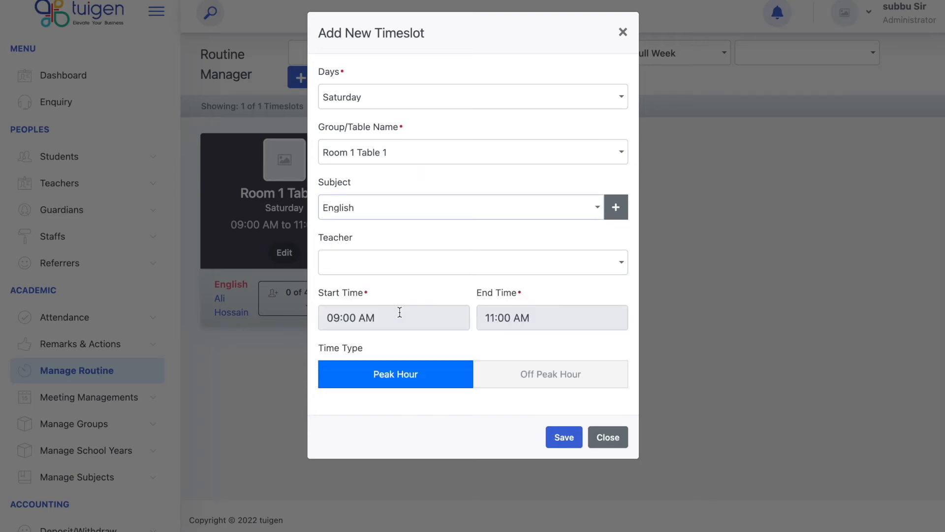
left_click(395, 261)
left_click(393, 344)
Set the timeslot to run from 11:15 AM to 01:15 PM and save it.
left_click(389, 321)
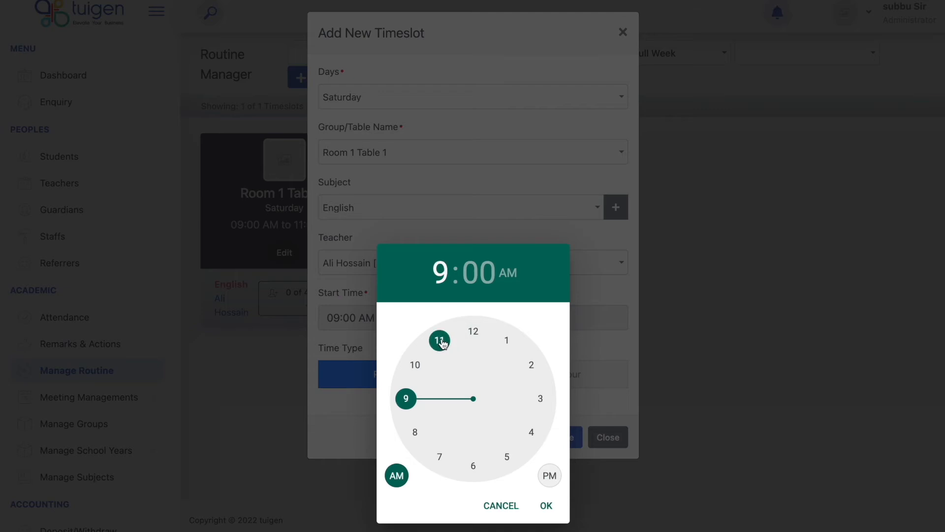
left_click(442, 342)
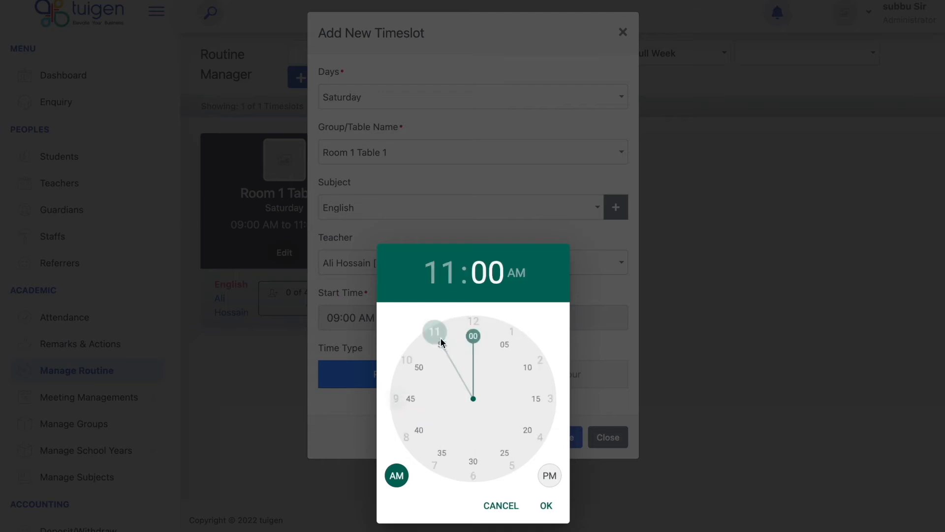
left_click(542, 399)
left_click(545, 505)
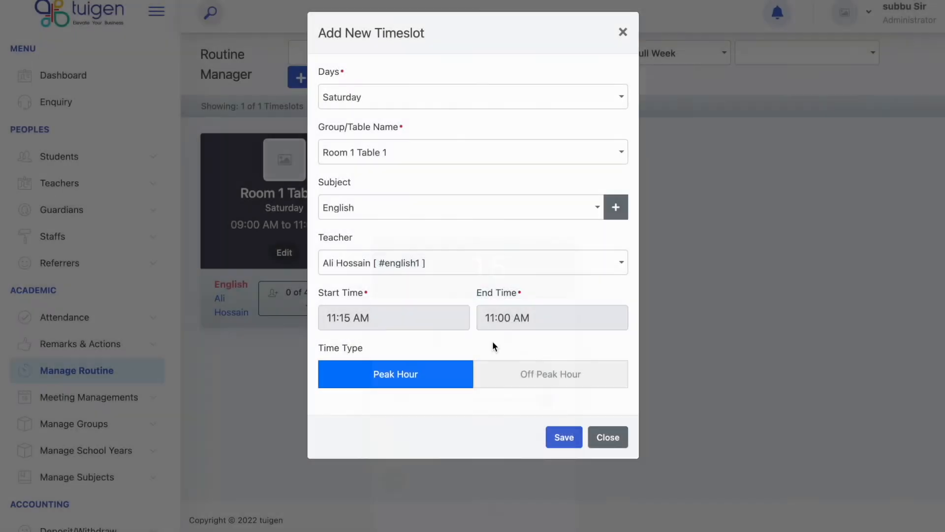
left_click(514, 315)
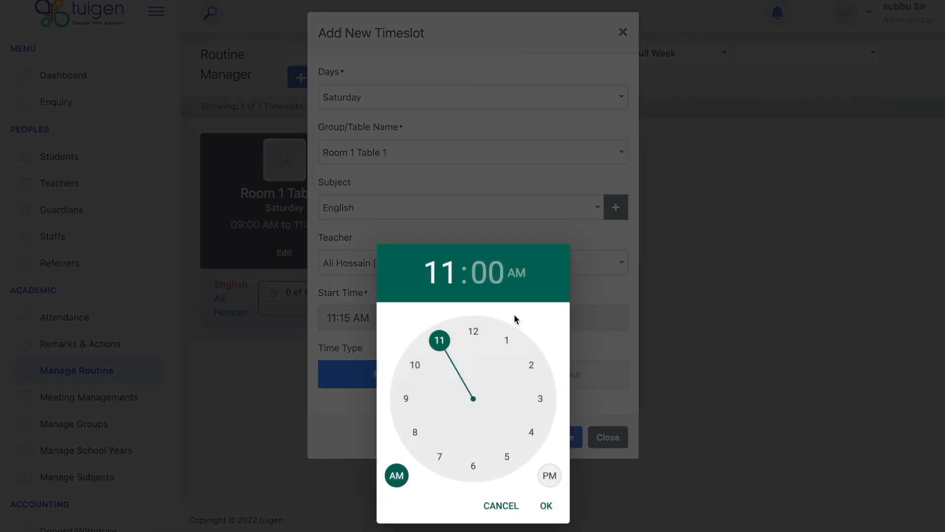
left_click(508, 342)
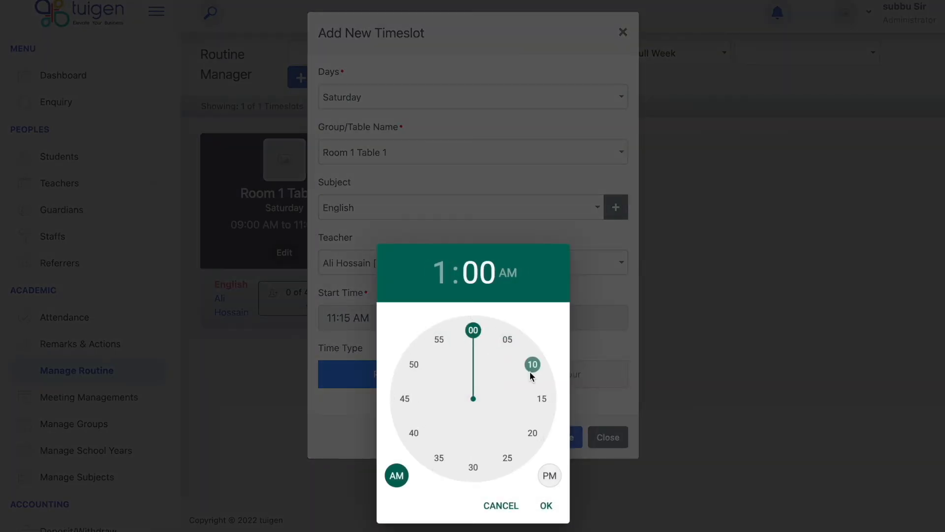
left_click(543, 400)
left_click(550, 475)
left_click(547, 506)
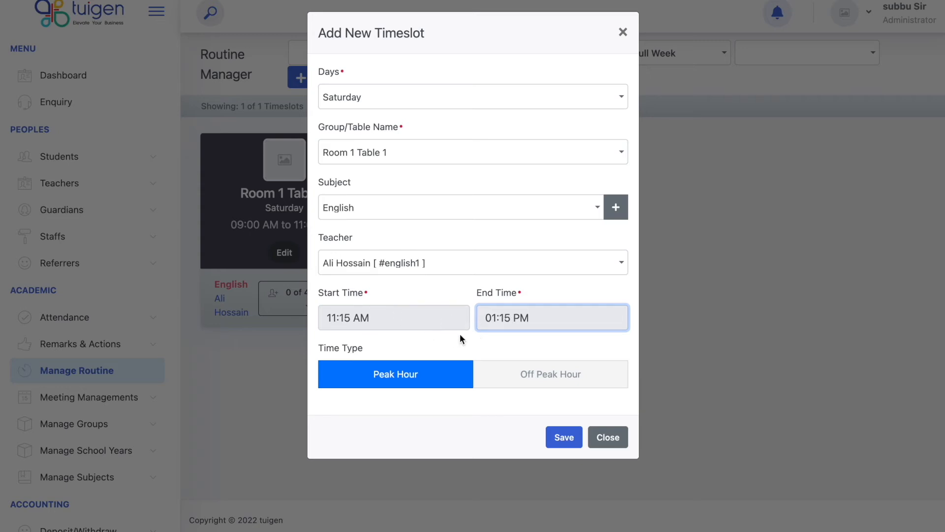
left_click(563, 439)
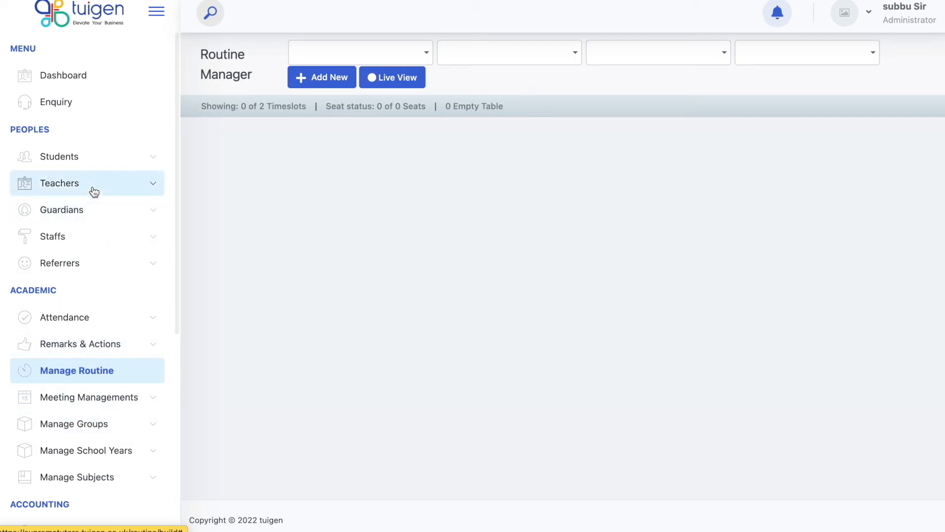
Open the All Students page from the Students section, then the Add New Student form.
left_click(91, 155)
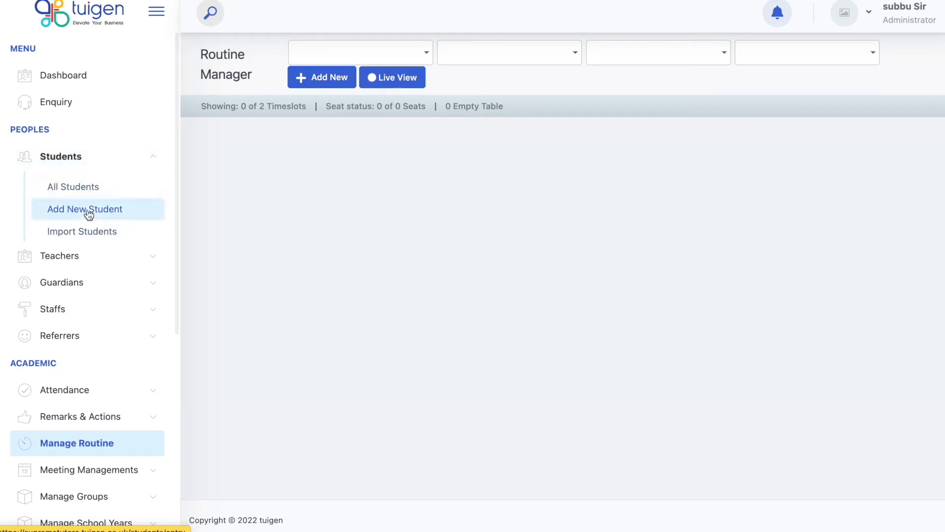
left_click(80, 195)
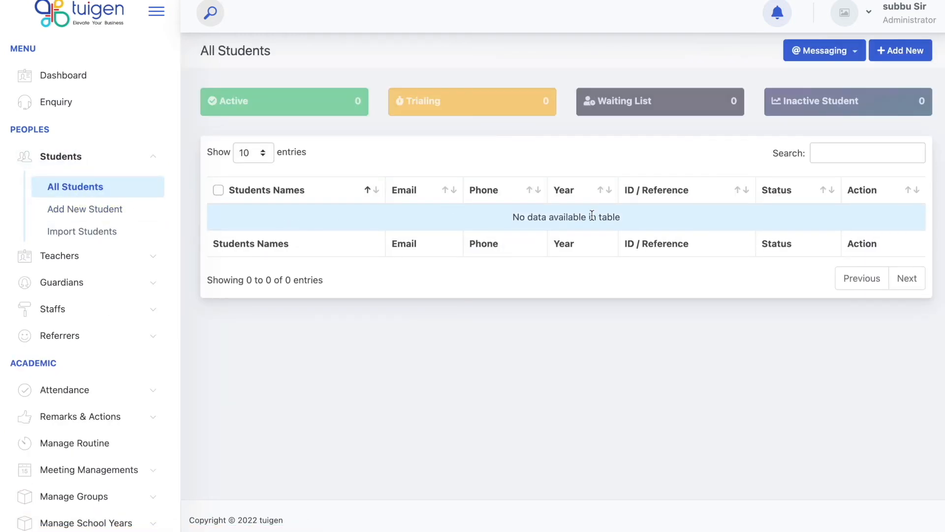
left_click(110, 213)
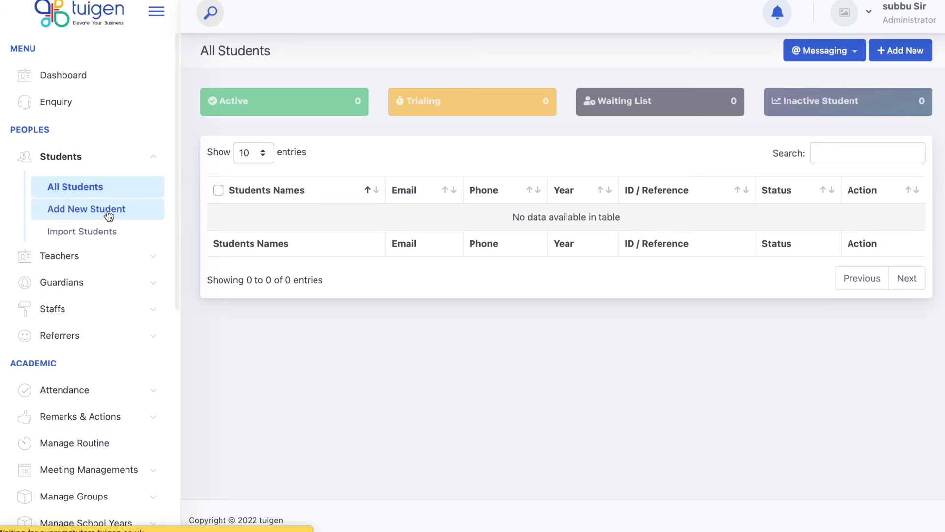
scroll(496, 303, "down", 2)
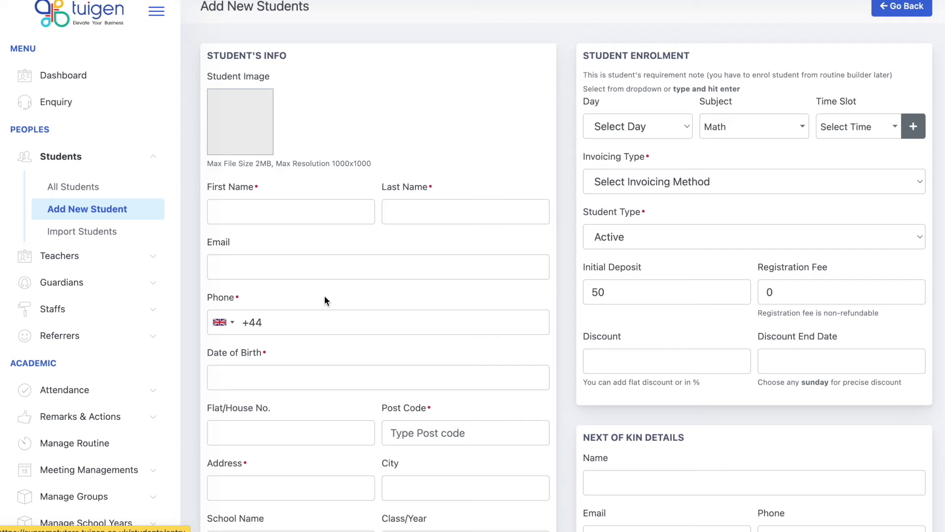
scroll(325, 297, "down", 1)
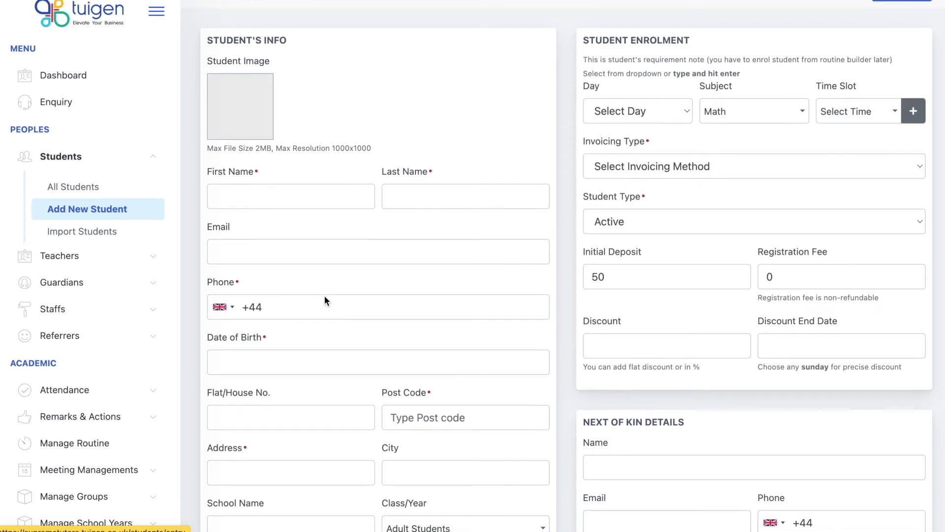
scroll(324, 298, "down", 3)
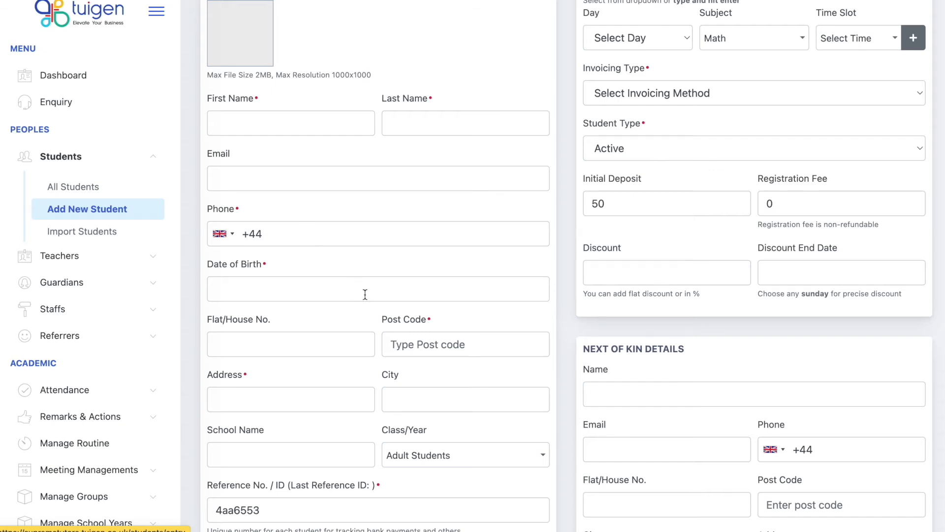
scroll(365, 295, "down", 1)
scroll(364, 294, "down", 4)
left_click(354, 389)
double_click(355, 388)
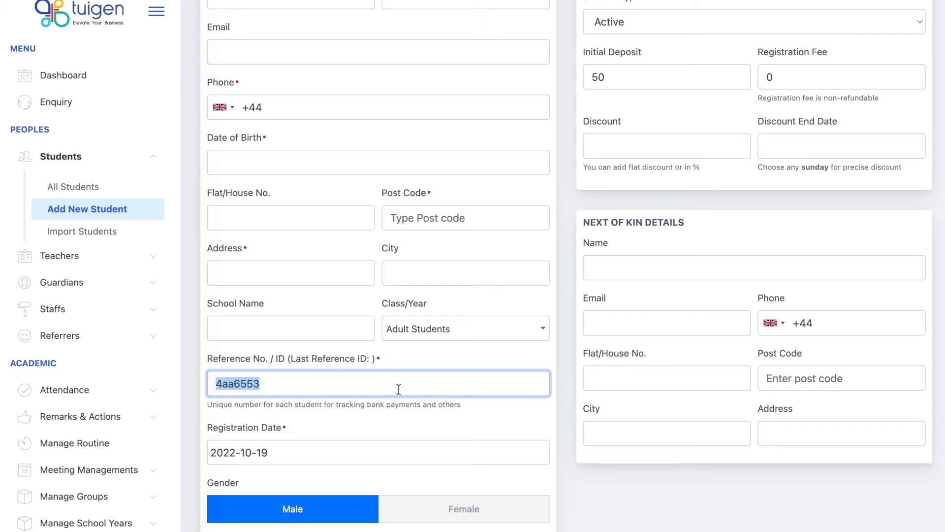
left_click(401, 424)
scroll(401, 427, "down", 3)
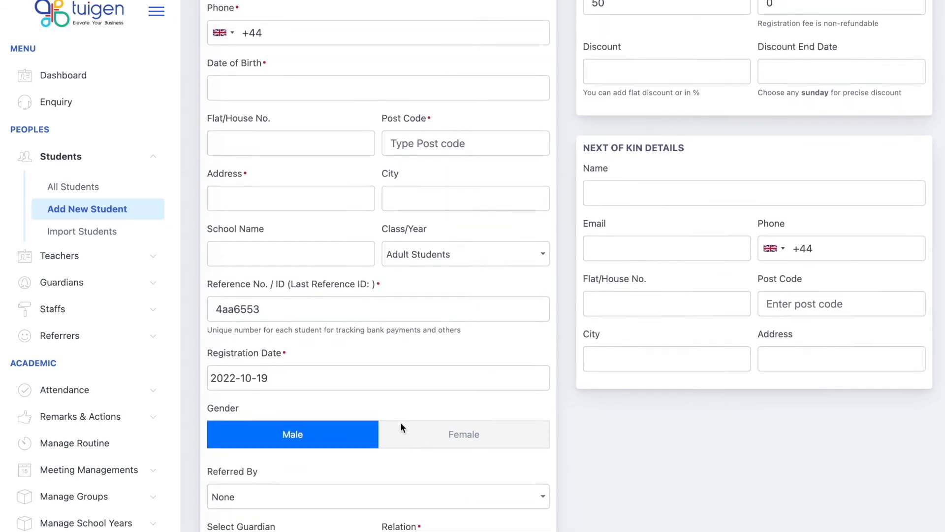
scroll(371, 434, "down", 1)
scroll(371, 432, "down", 3)
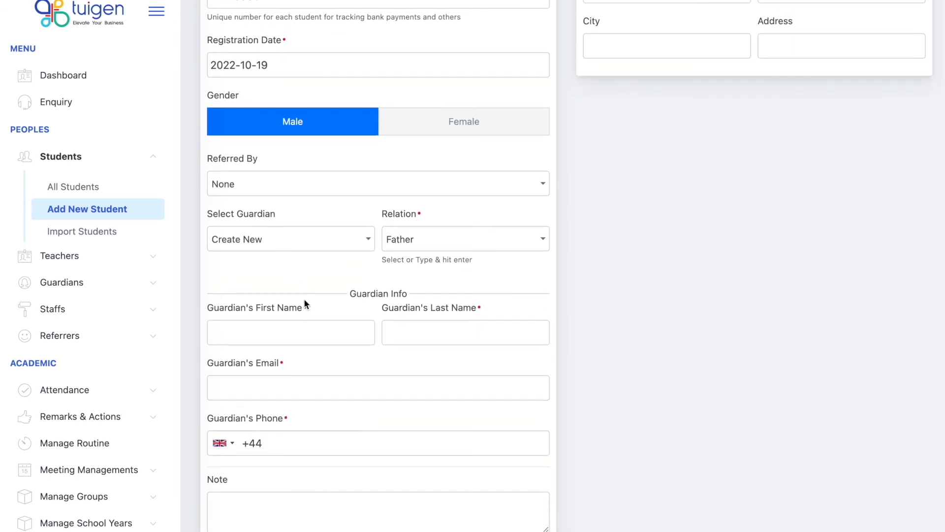
scroll(305, 302, "down", 2)
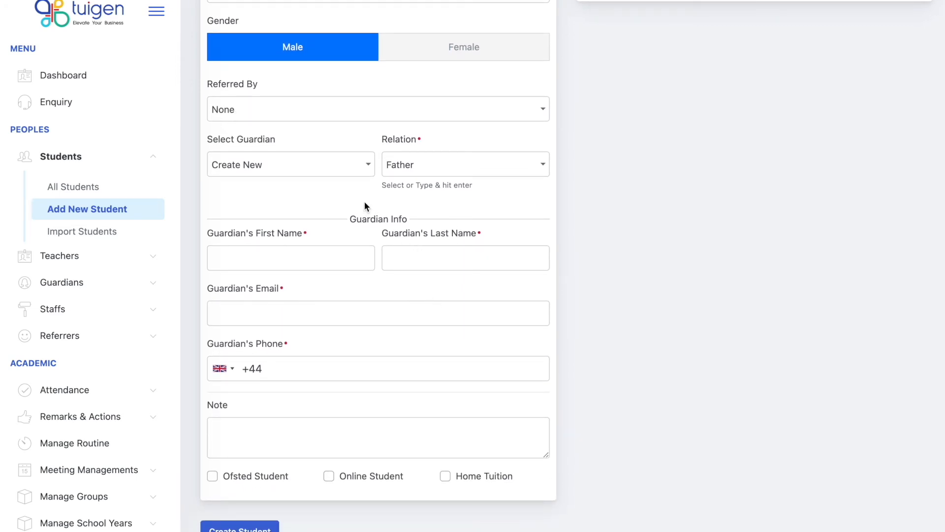
left_click(320, 166)
left_click(304, 218)
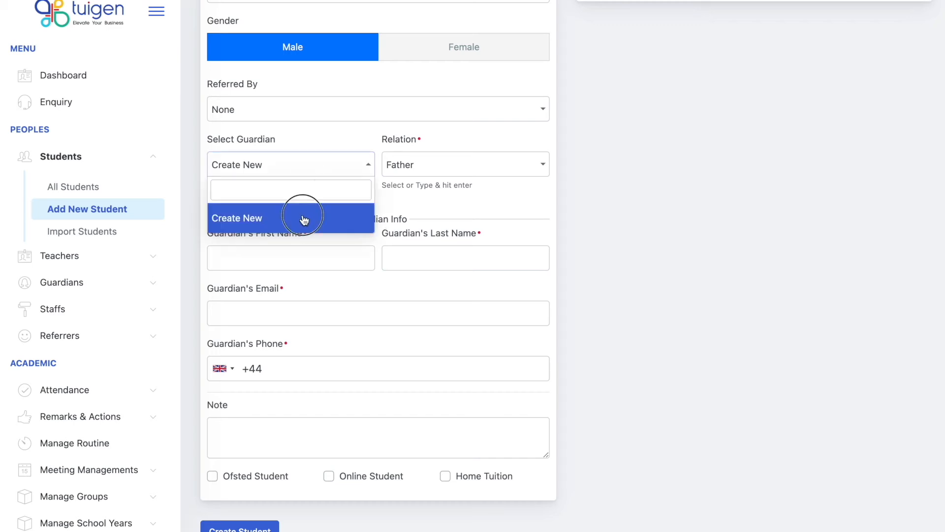
left_click(449, 167)
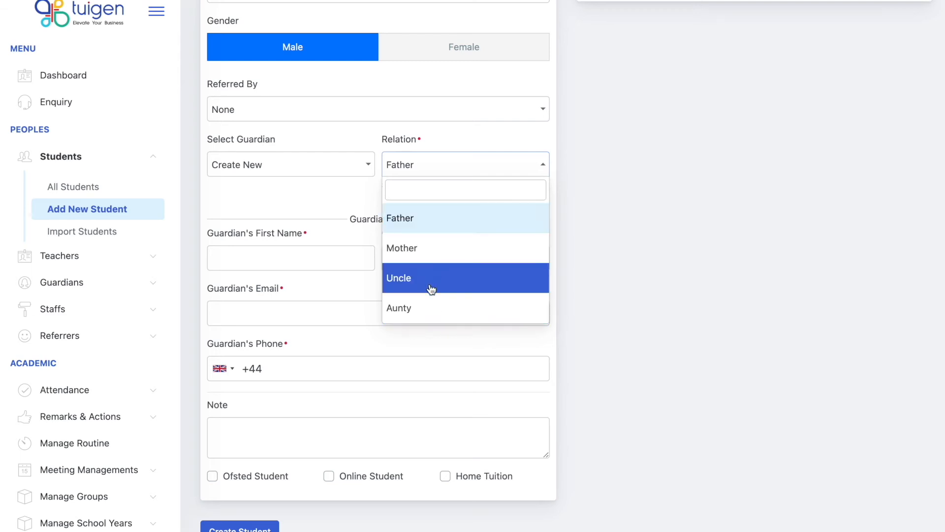
left_click(333, 200)
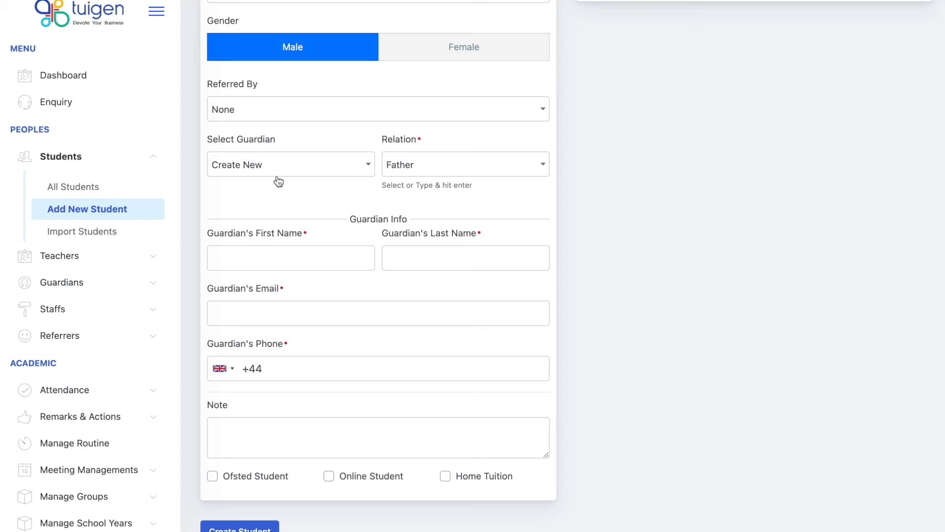
left_click(321, 170)
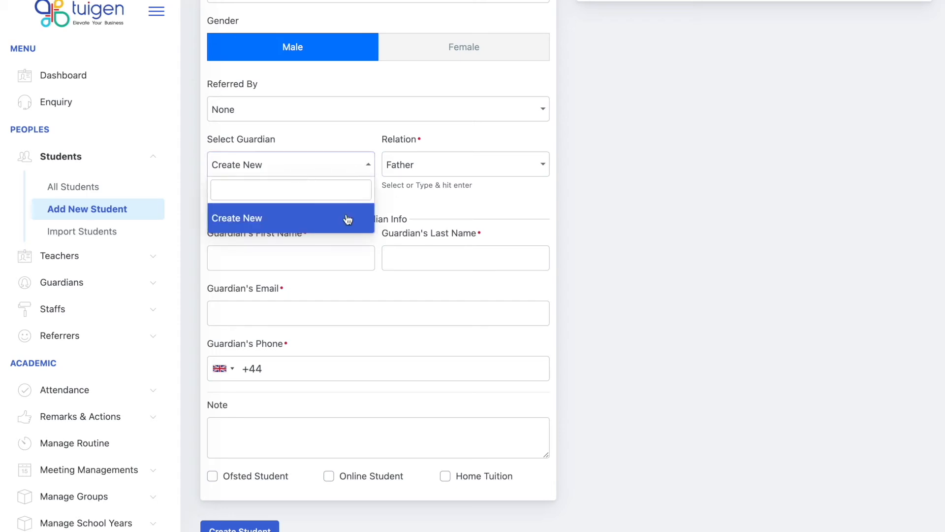
left_click(391, 205)
left_click(331, 174)
left_click(387, 202)
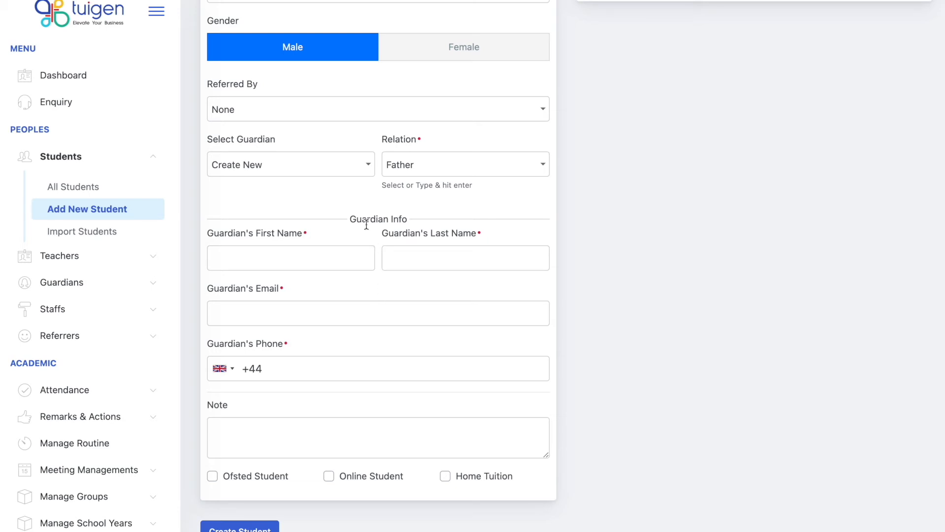
scroll(367, 225, "up", 10)
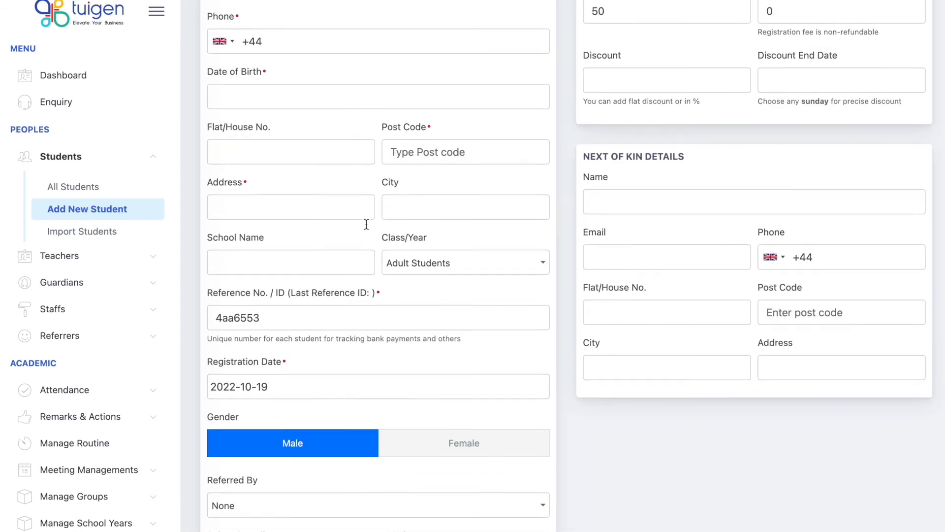
scroll(397, 237, "up", 5)
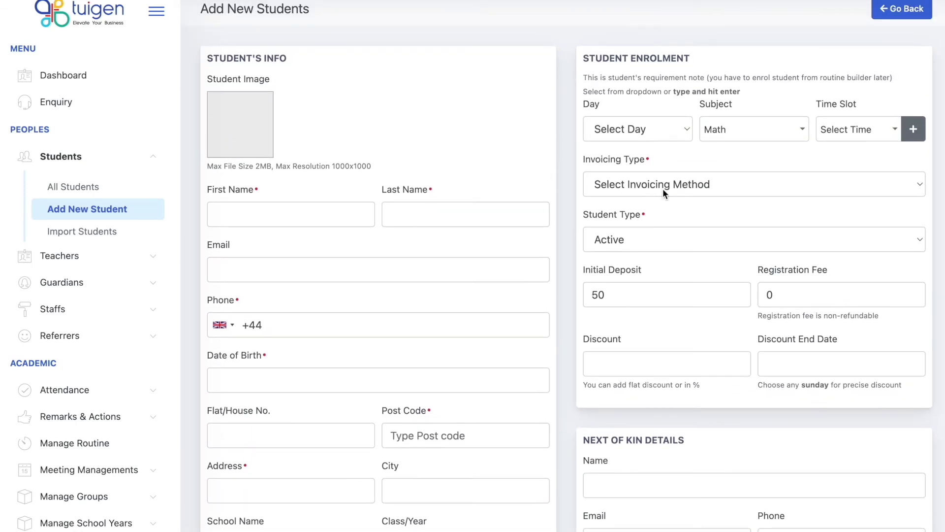
Choose Weekly invoicing, check the peak and off-peak hourly fee fields, and select the 50 initial deposit.
left_click(695, 192)
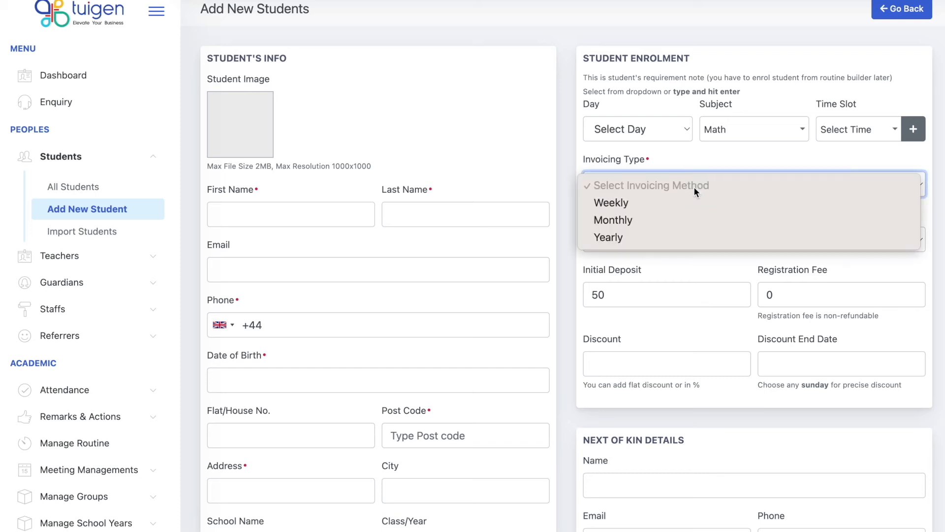
left_click(631, 206)
left_click(638, 237)
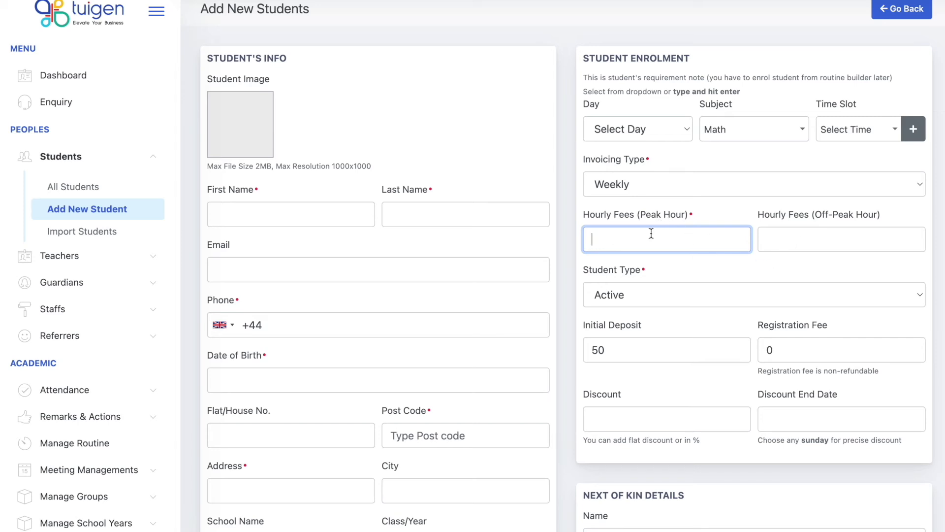
left_click(815, 231)
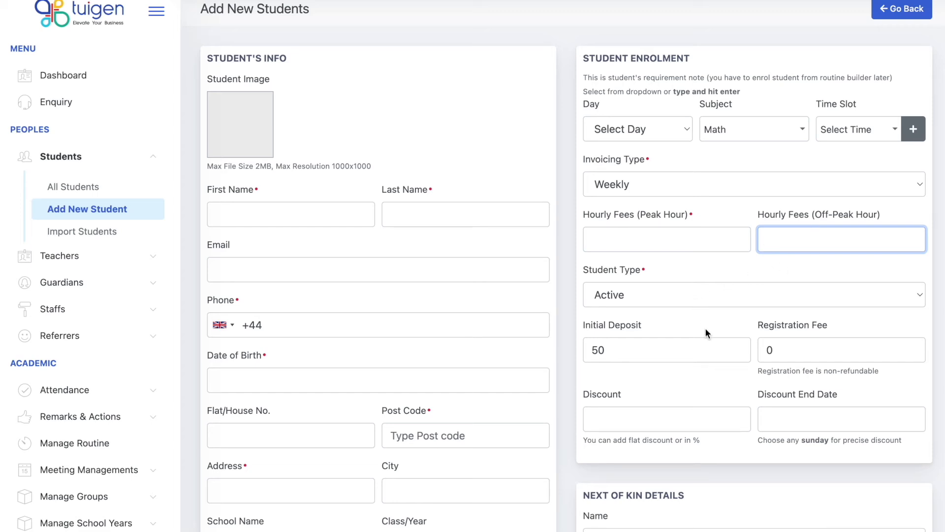
scroll(705, 333, "down", 1)
double_click(664, 296)
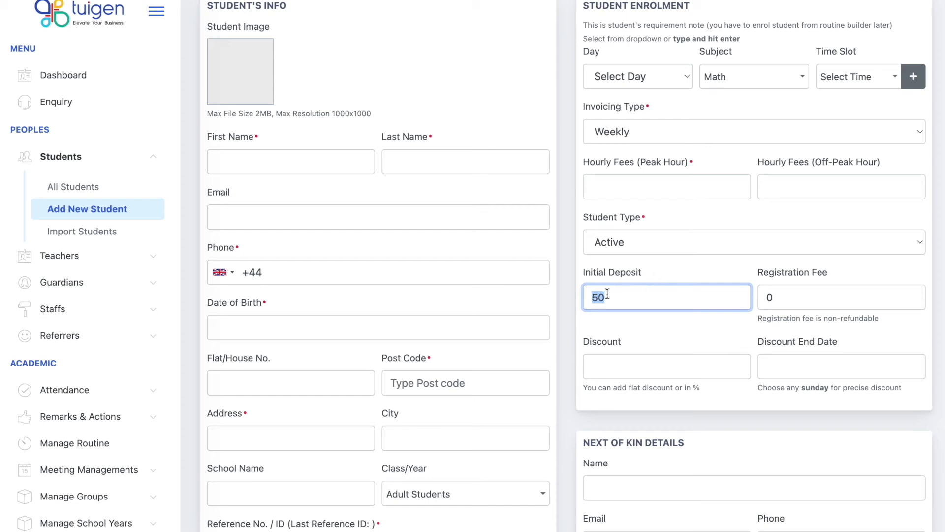
scroll(195, 360, "down", 3)
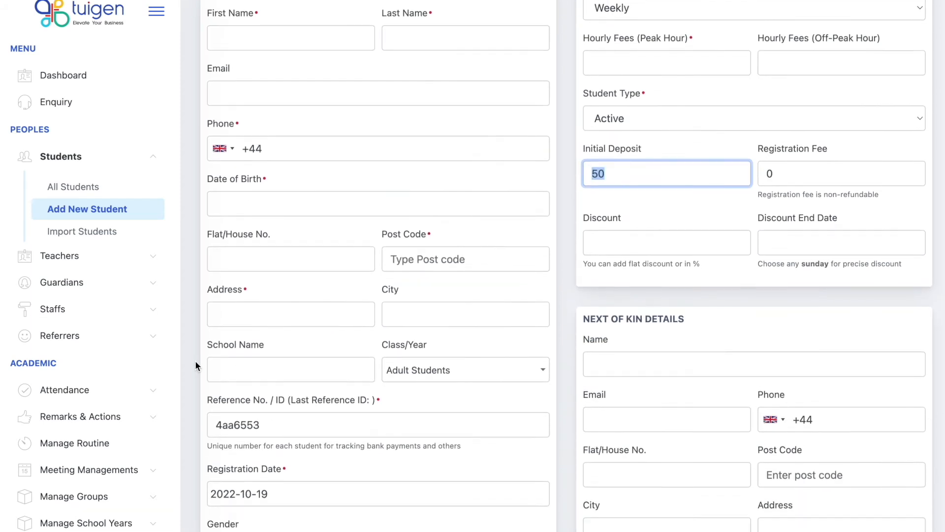
scroll(105, 416, "down", 8)
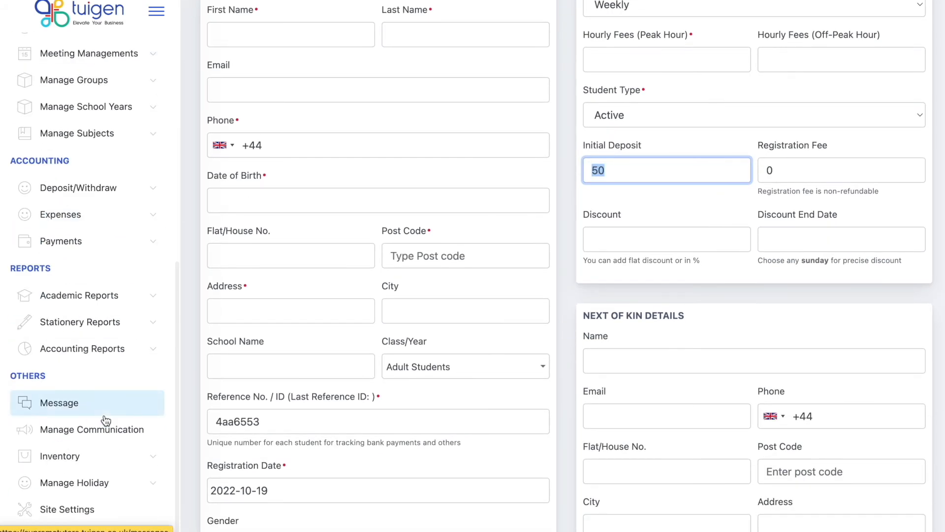
Open the general Site Settings page.
right_click(70, 508)
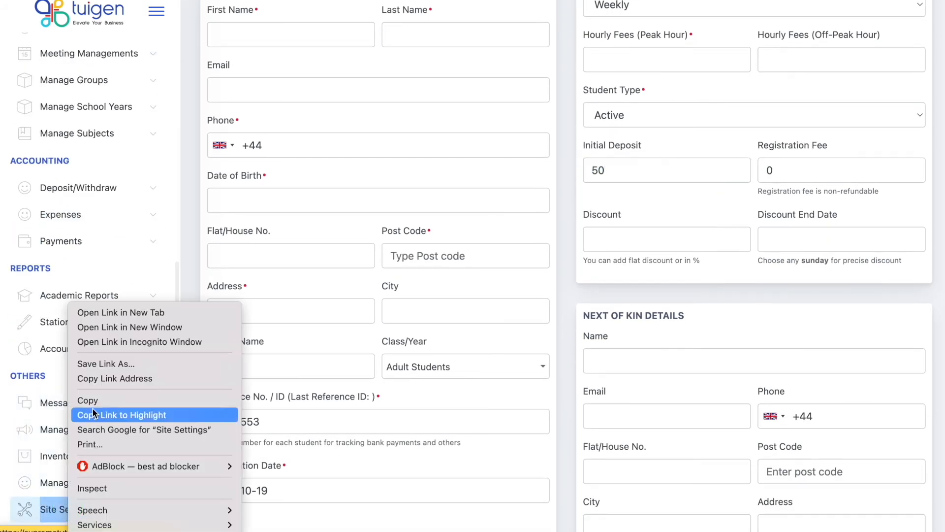
left_click(118, 315)
left_click(22, 509)
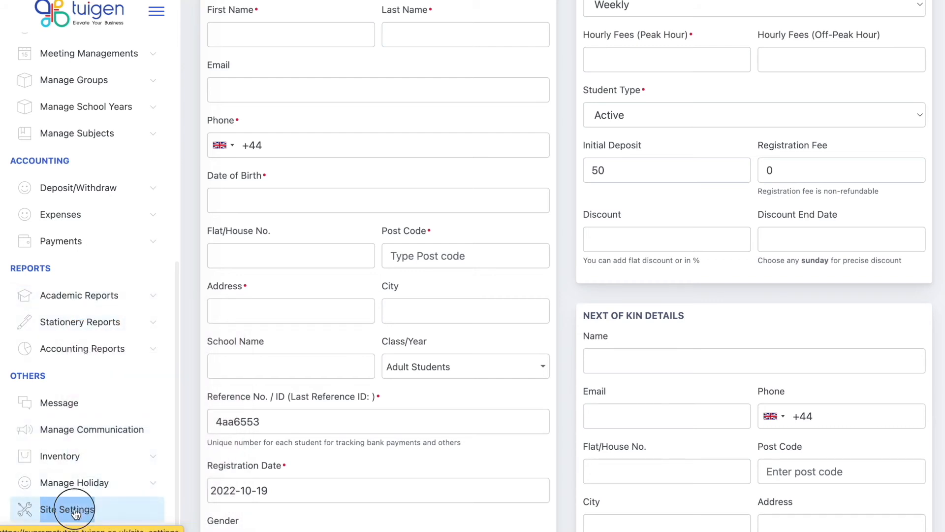
left_click(273, 79)
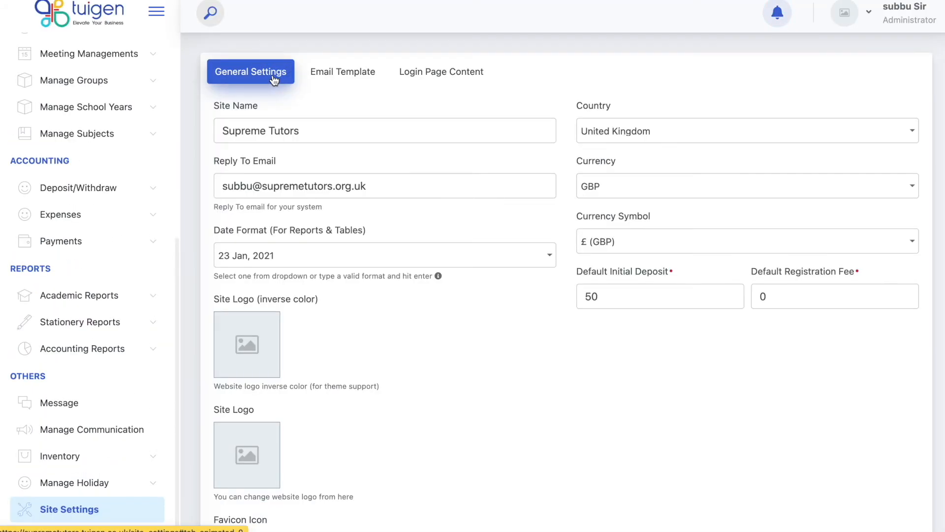
Set Default Initial Deposit and Default Registration Fee to 0 and save the settings.
scroll(488, 380, "down", 3)
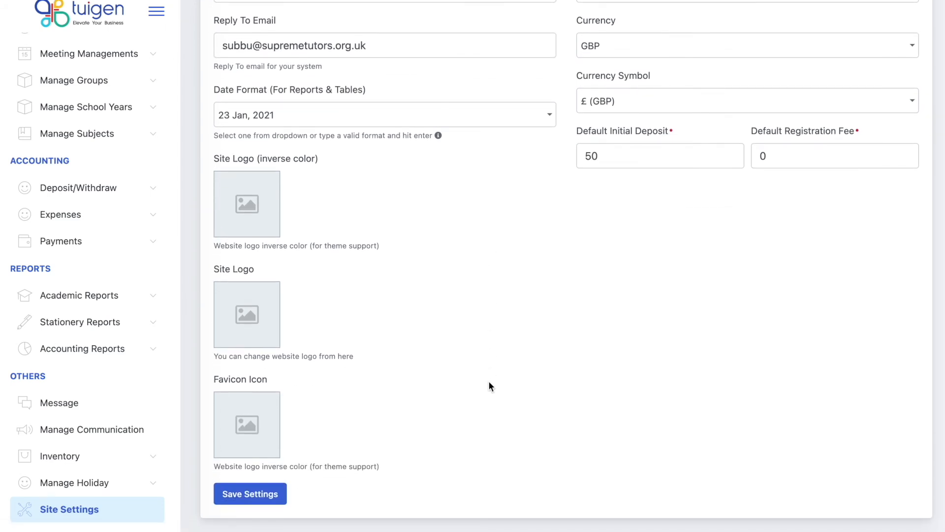
scroll(489, 384, "up", 1)
double_click(642, 185)
key("BackSpace")
type("0")
double_click(839, 185)
type("0")
left_click(711, 297)
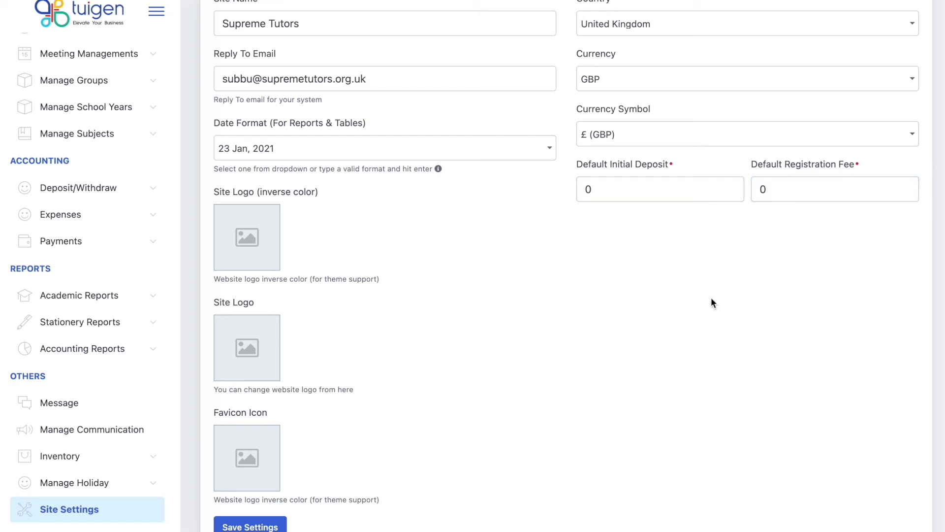
left_click(276, 525)
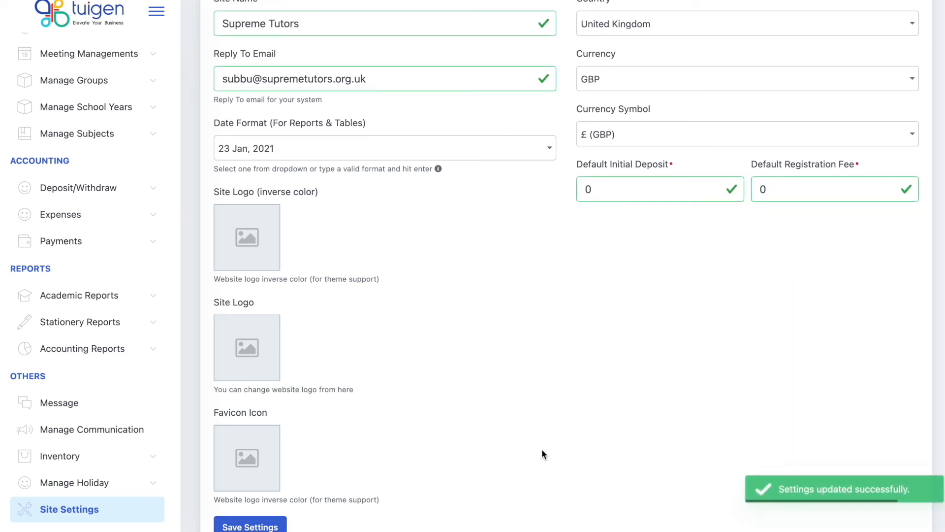
Browse the Email Template and Login Page Content tabs, then return to general settings.
scroll(542, 448, "up", 1)
scroll(542, 454, "up", 2)
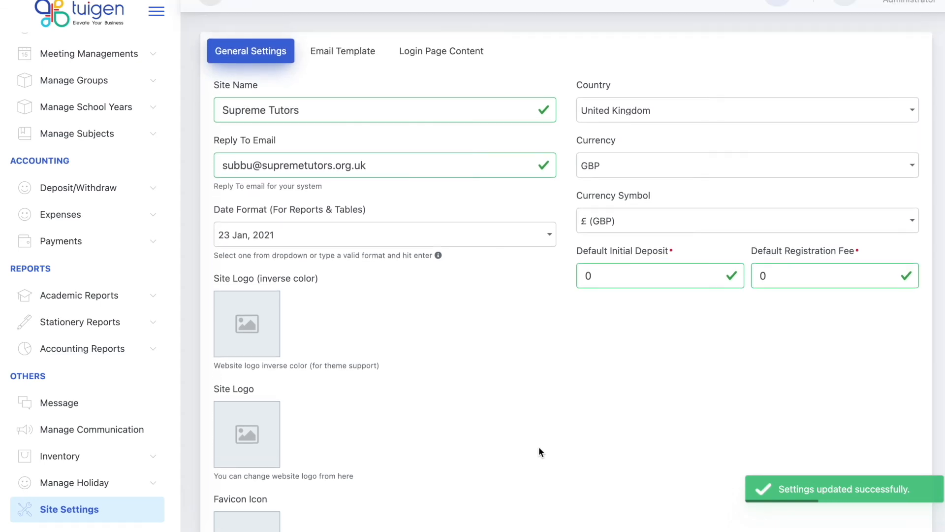
left_click(348, 59)
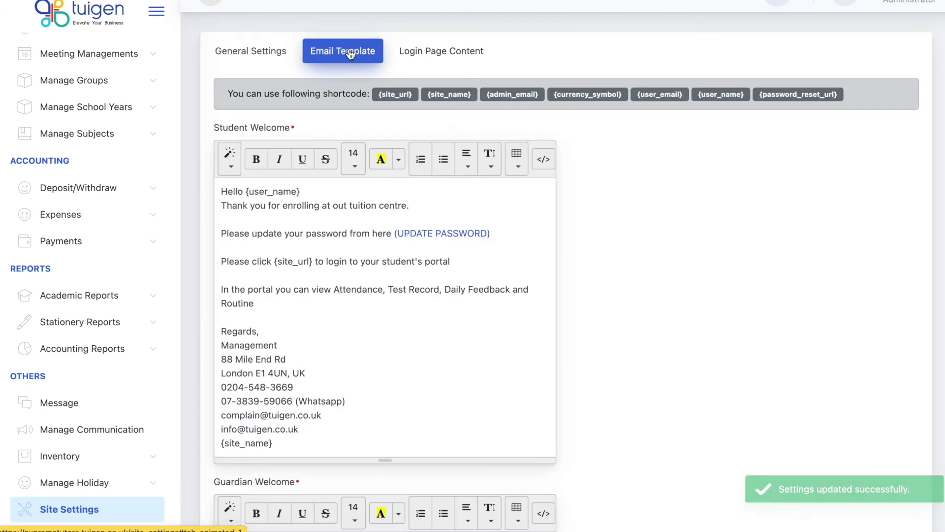
left_click(414, 53)
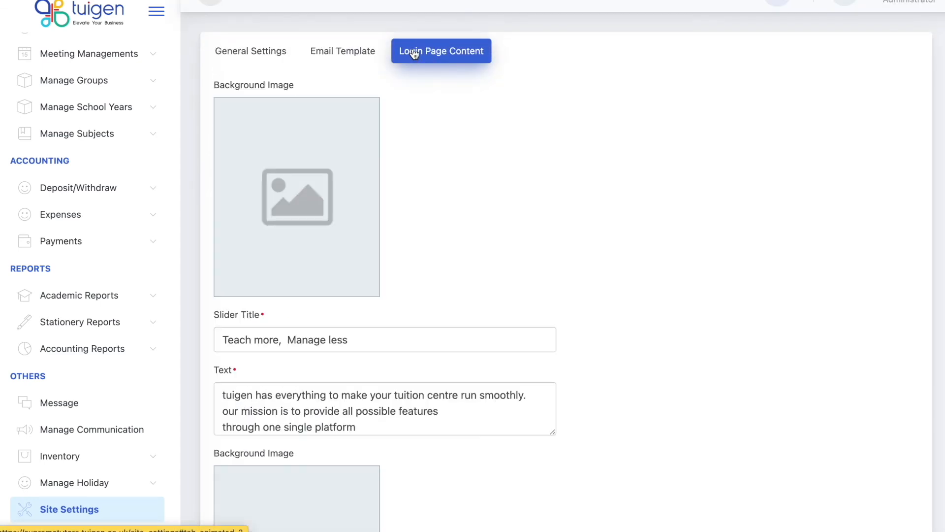
left_click(269, 55)
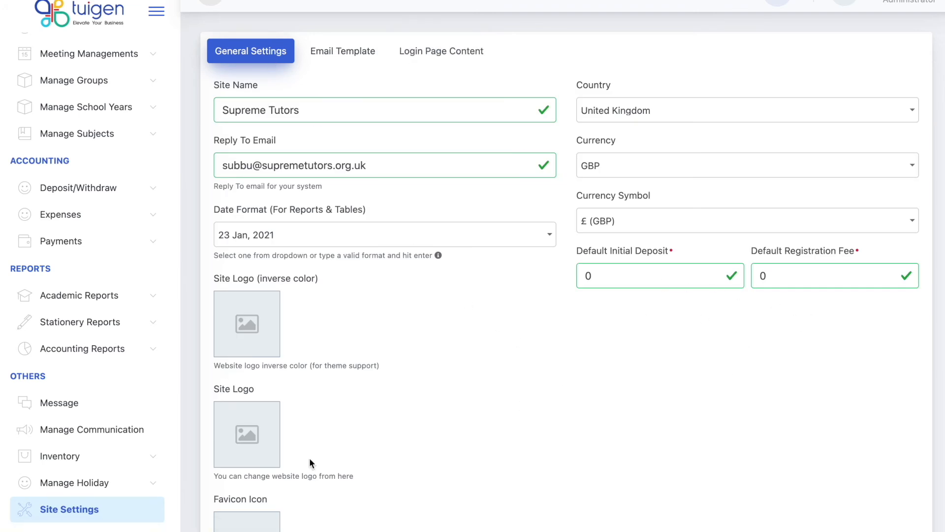
scroll(63, 302, "up", 7)
left_click(78, 168)
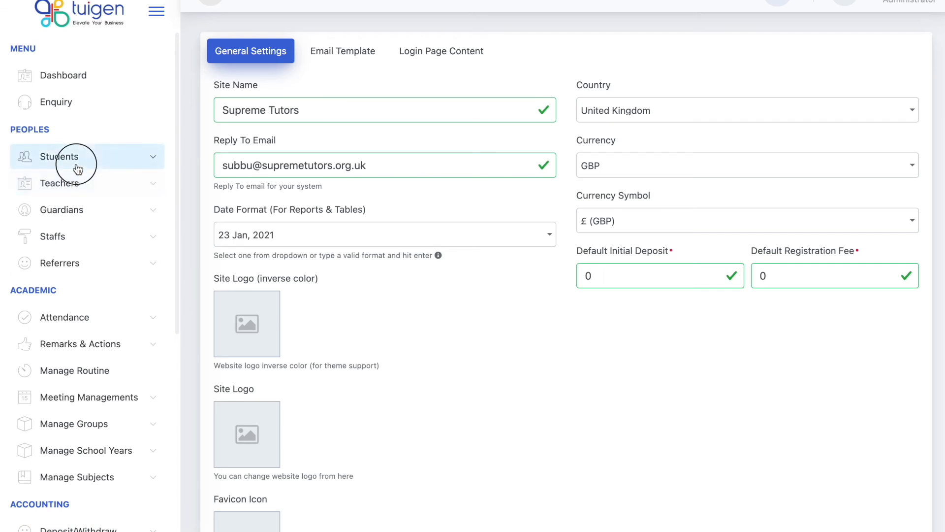
Open a fresh Add New Student form and set its invoicing type to Weekly.
left_click(84, 209)
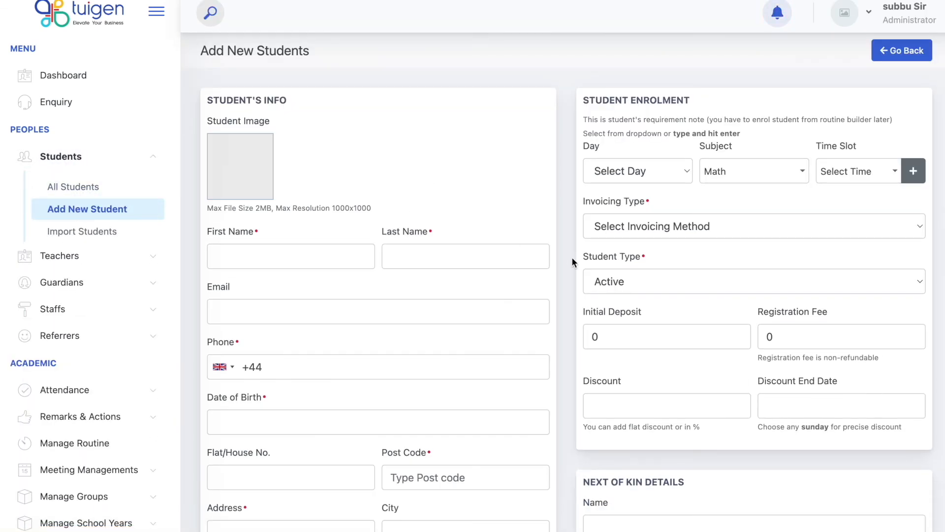
left_click(669, 228)
left_click(655, 251)
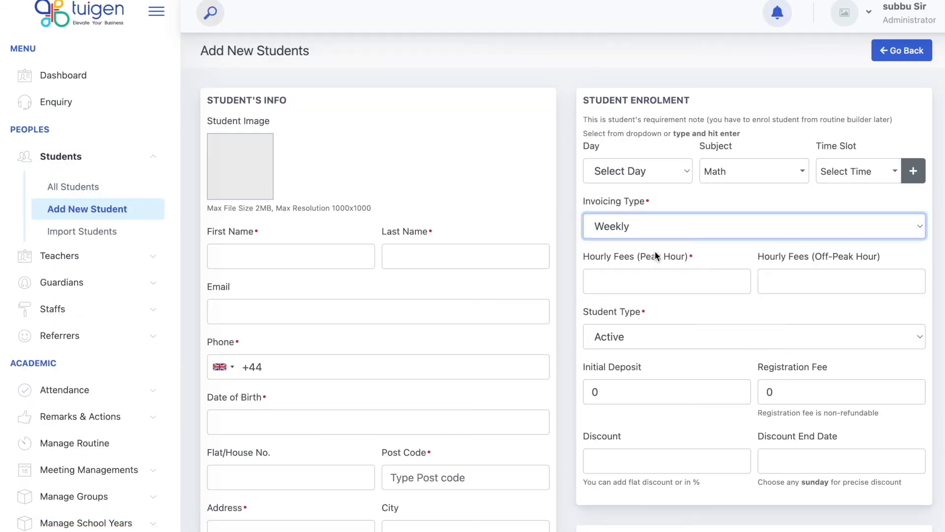
left_click(717, 312)
Review the discount and fee fields, confirming Initial Deposit and Registration Fee now default to 0.
scroll(717, 312, "down", 1)
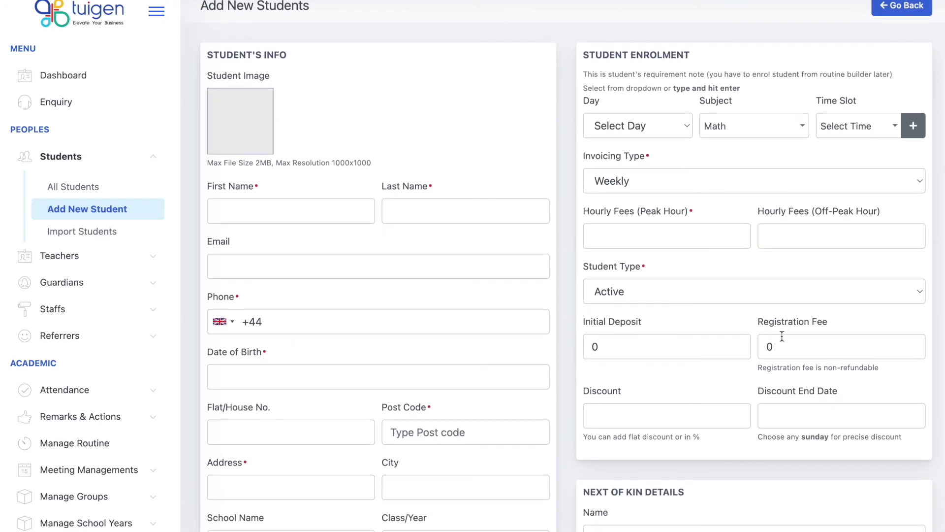
scroll(782, 337, "down", 1)
scroll(722, 360, "down", 3)
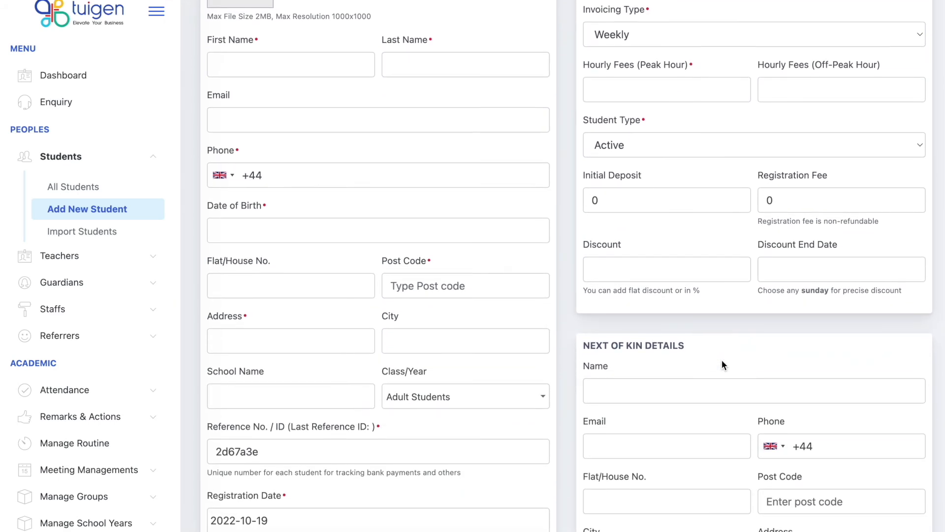
left_click(658, 243)
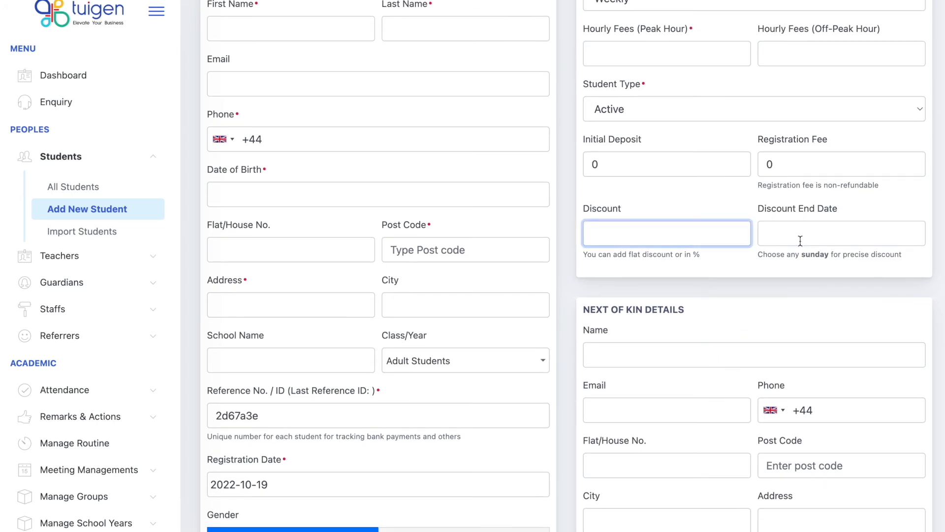
scroll(749, 285, "down", 2)
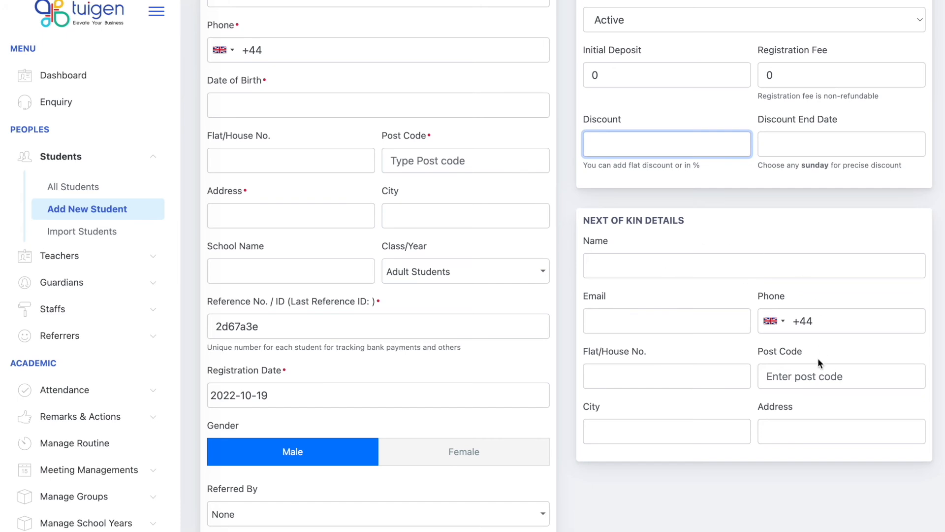
scroll(748, 427, "down", 3)
scroll(747, 428, "down", 6)
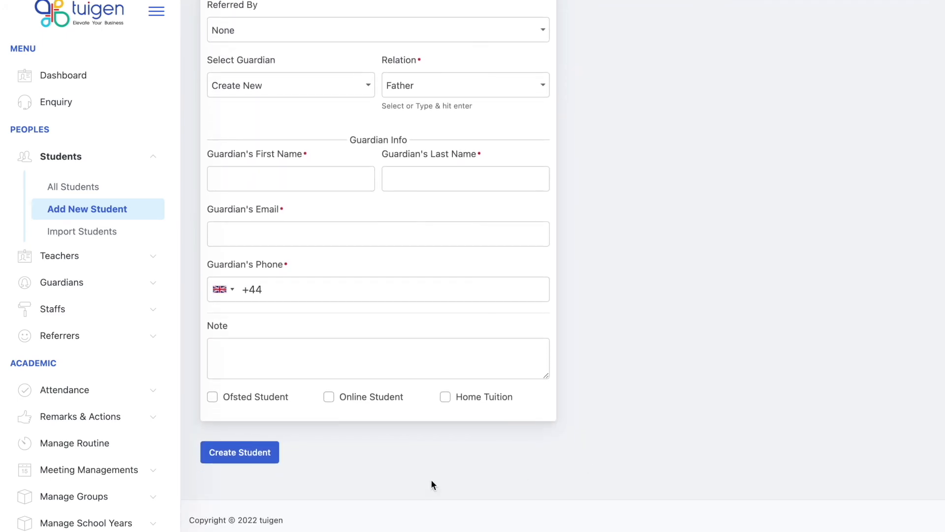
scroll(753, 329, "up", 12)
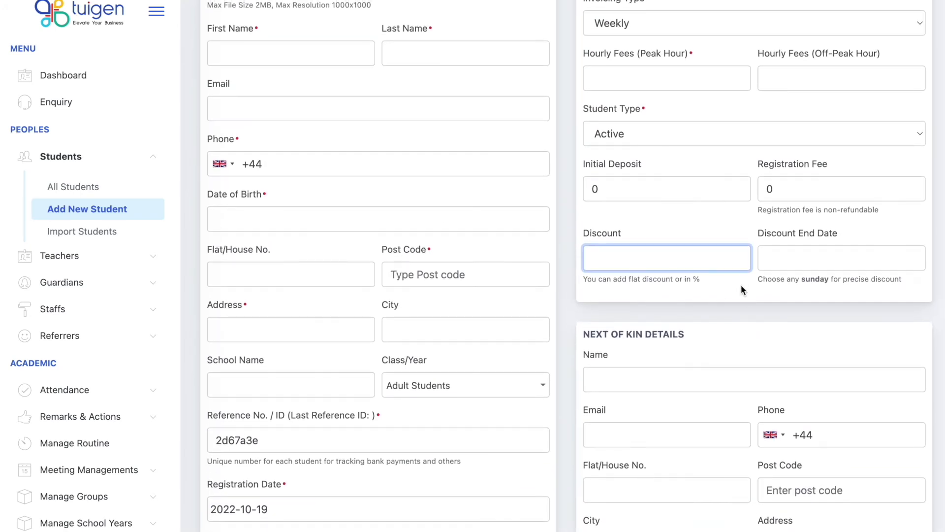
scroll(743, 289, "up", 3)
Switch the student to Monthly invoicing with a monthly fee of 100.
left_click(682, 153)
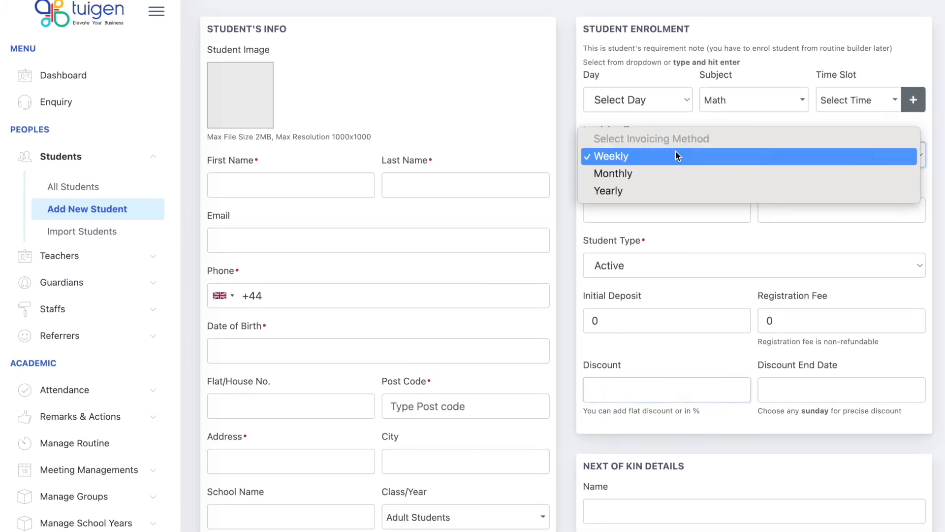
left_click(673, 170)
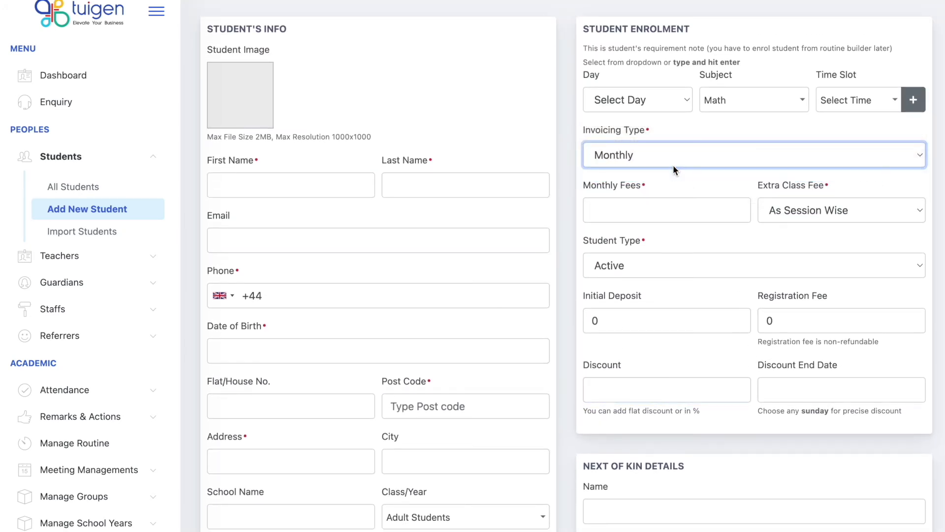
left_click(659, 208)
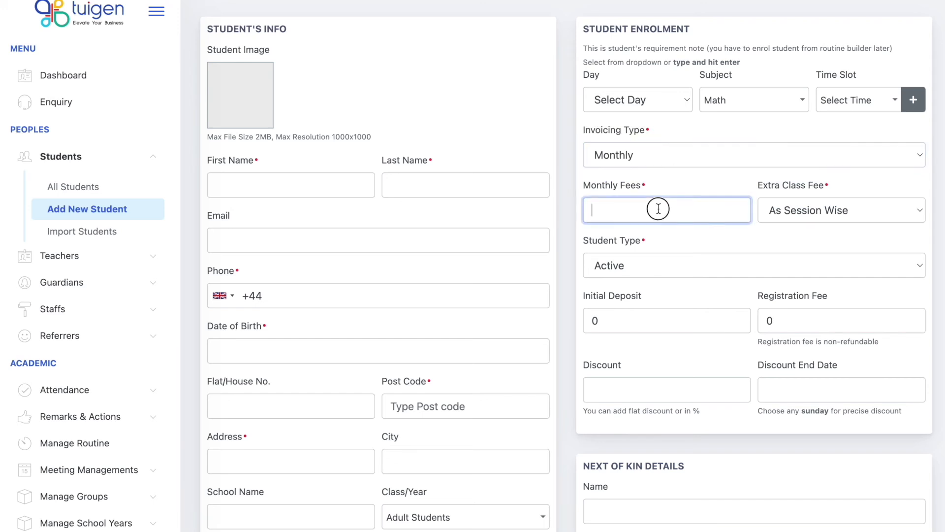
type("100")
left_click(717, 239)
Try a Fixed extra class fee, then revert it to As Session Wise.
left_click(814, 211)
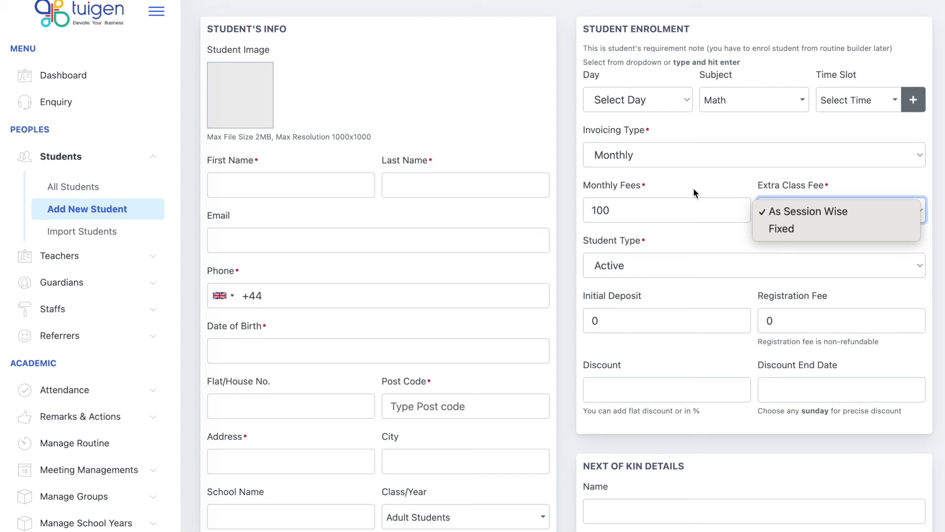
left_click(740, 233)
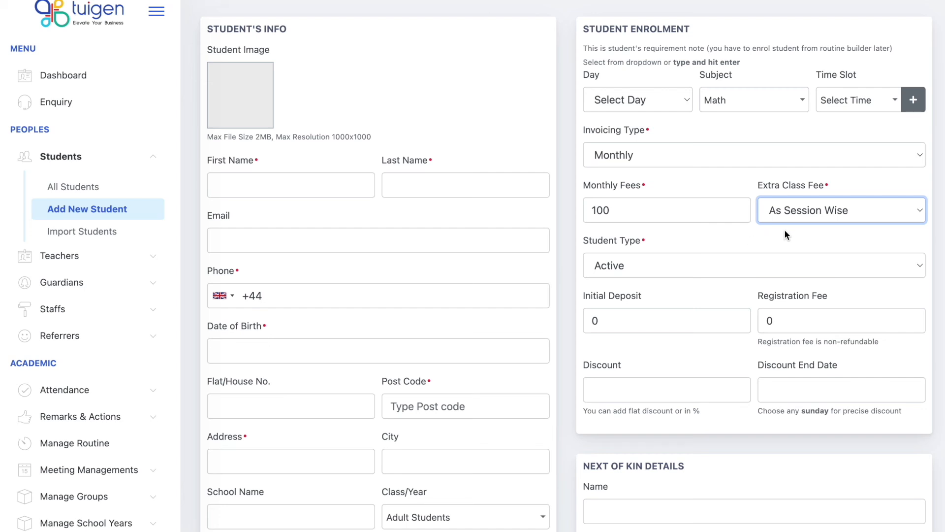
left_click(788, 216)
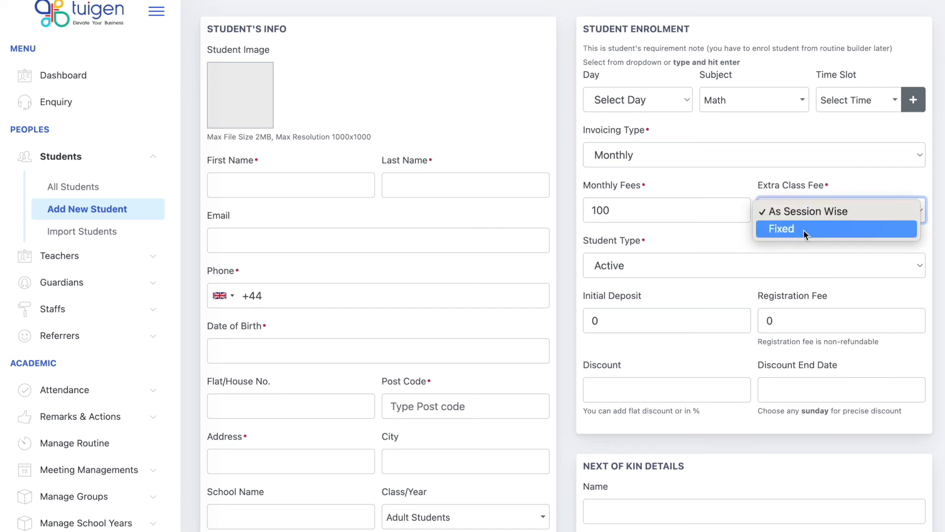
left_click(803, 230)
left_click(690, 268)
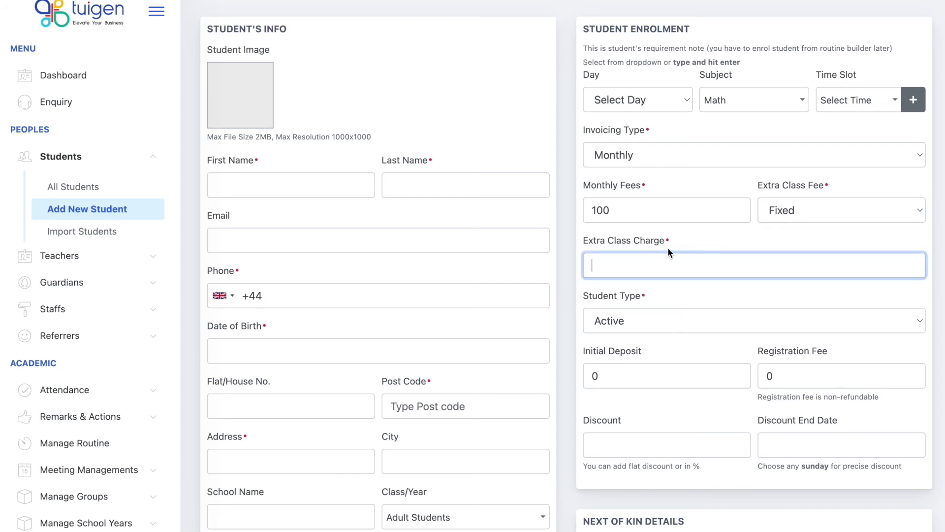
left_click(788, 214)
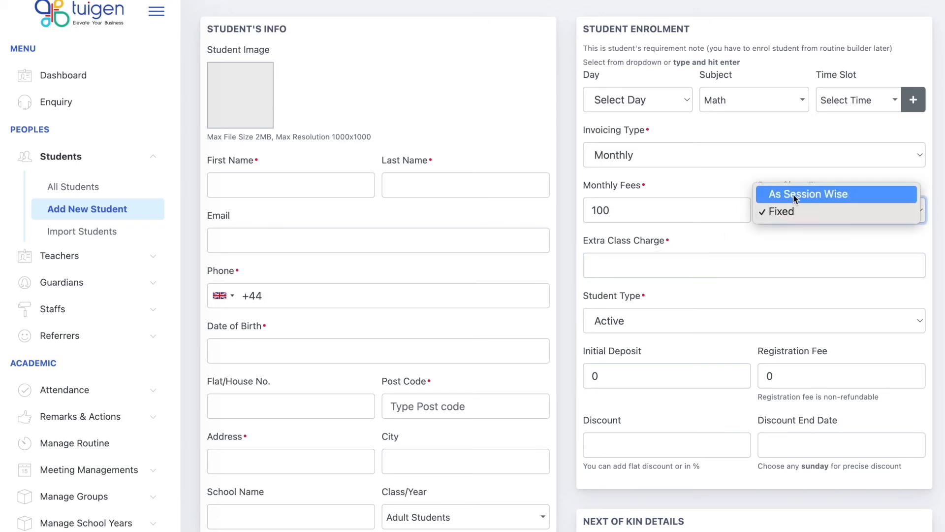
left_click(793, 194)
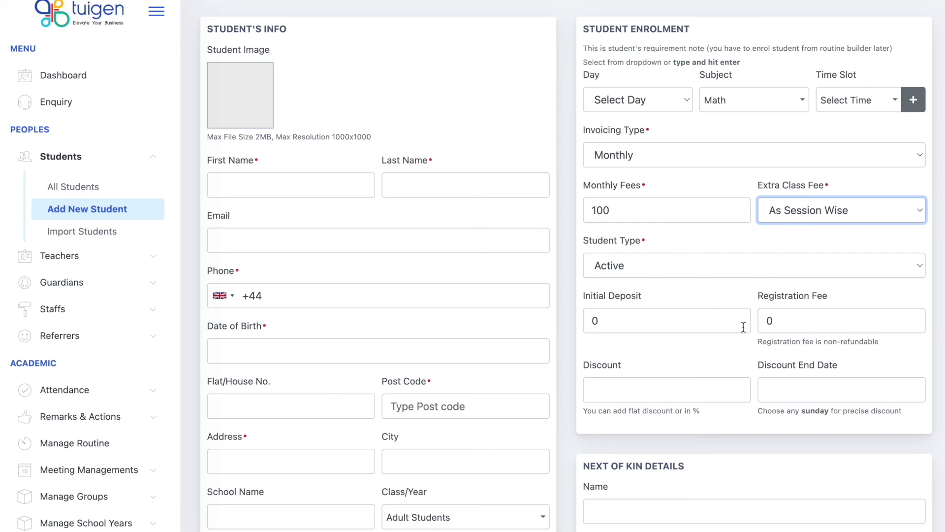
scroll(737, 341, "down", 1)
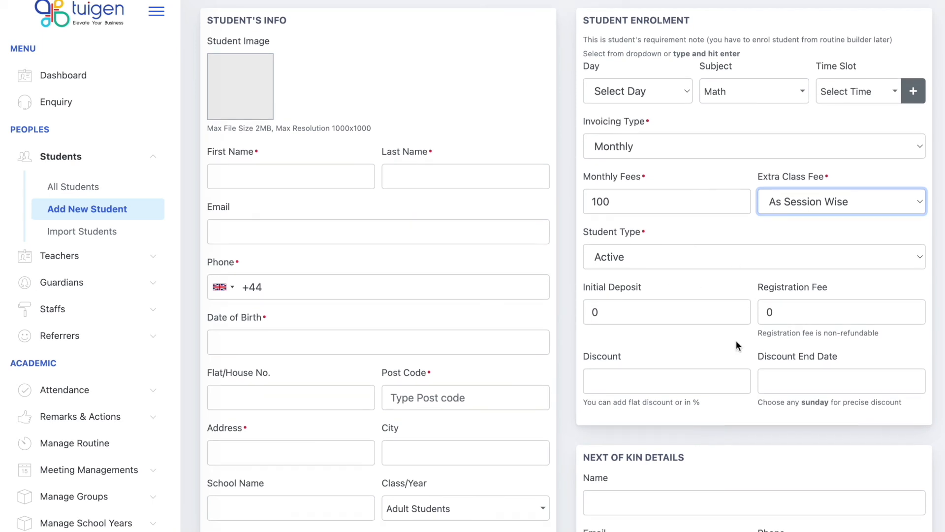
left_click(689, 146)
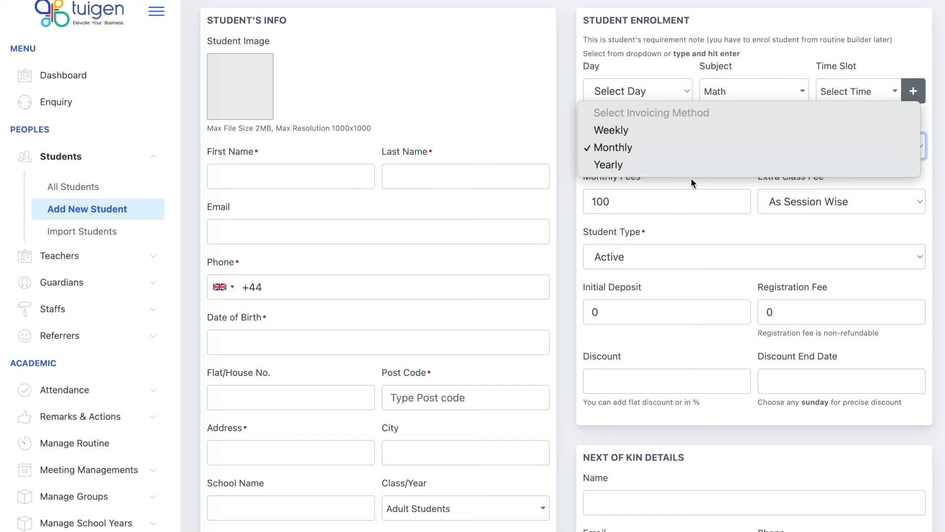
left_click(701, 156)
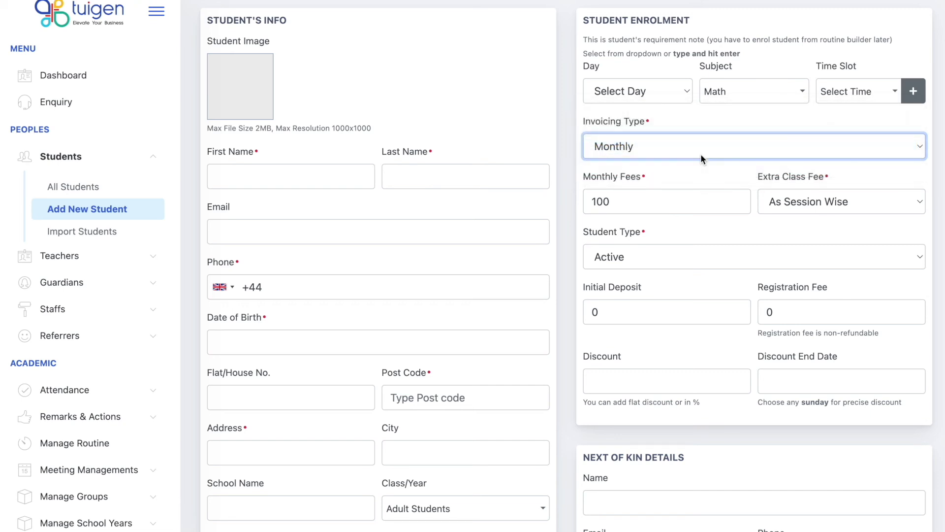
left_click(768, 233)
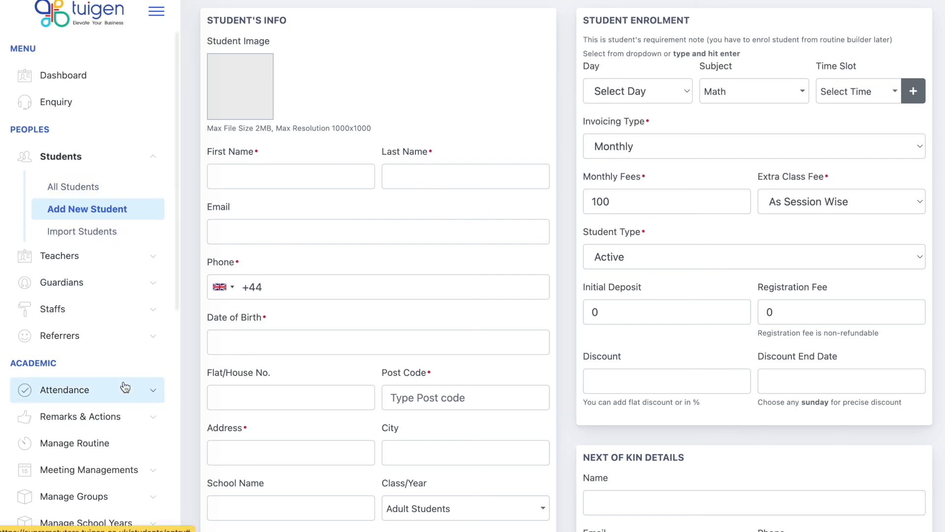
scroll(123, 387, "down", 1)
Filter the Routine Manager to Full Week and check the 9 AM Saturday slot's enrolment window.
left_click(111, 403)
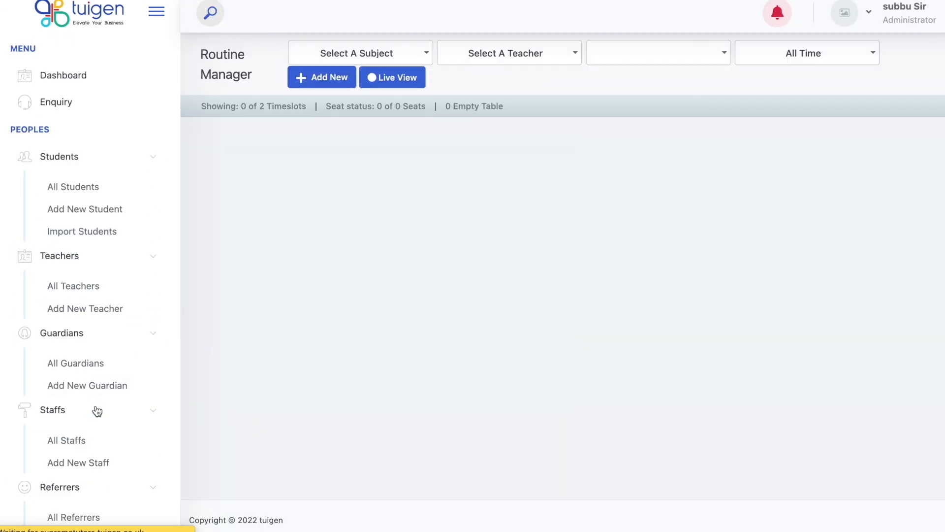
left_click(630, 58)
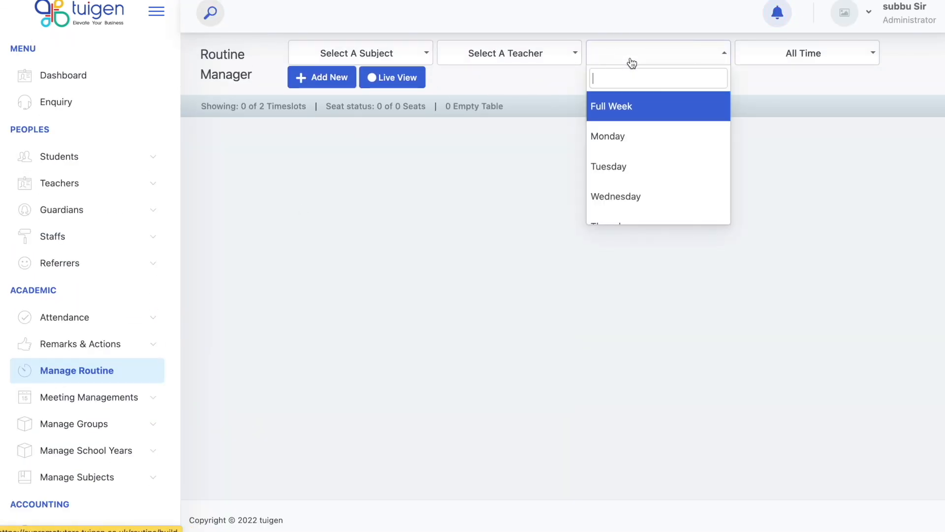
left_click(620, 105)
left_click(312, 302)
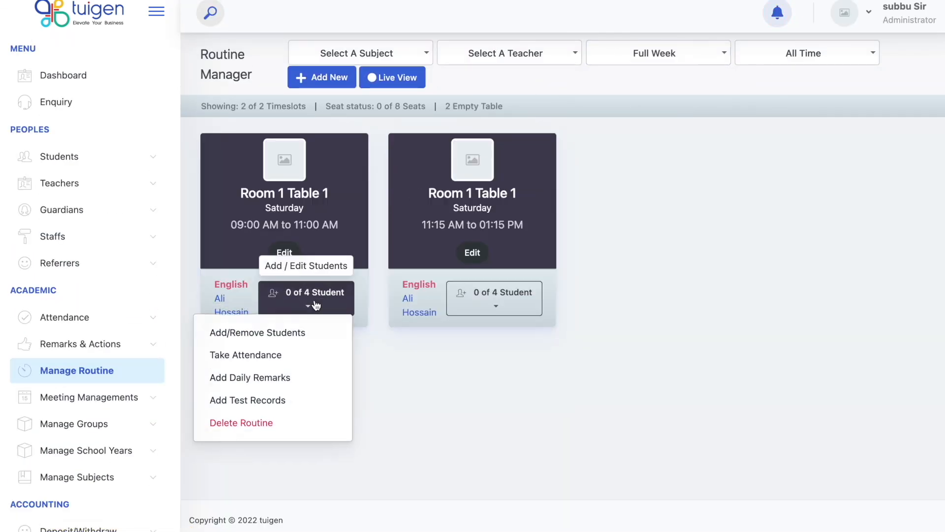
left_click(260, 335)
left_click(609, 153)
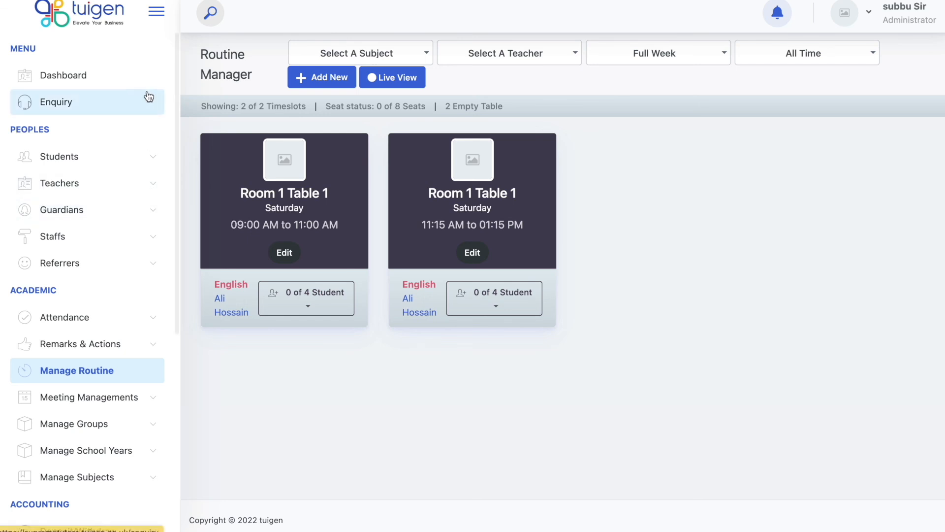
left_click(116, 80)
Expand the Overview panel and highlight its student and teacher hour and fee figures.
left_click(540, 167)
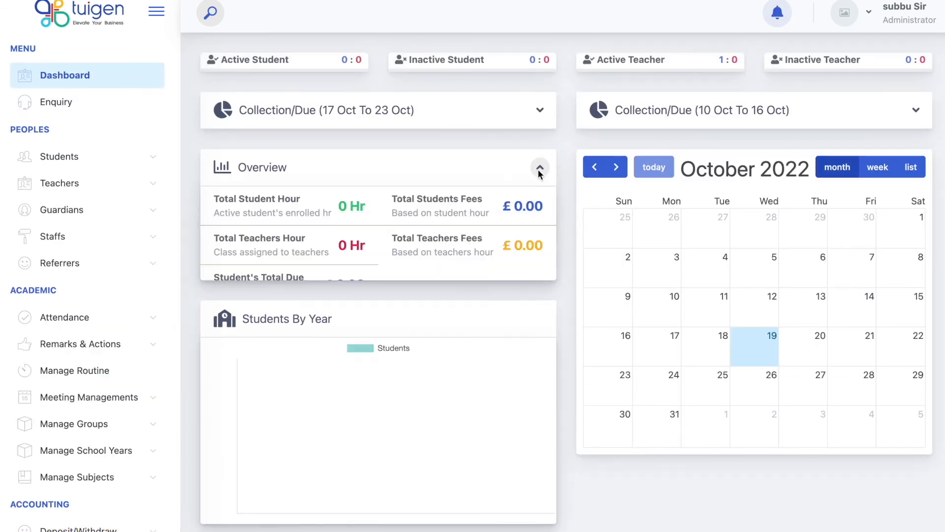
double_click(340, 207)
left_click_drag(501, 207, 544, 206)
left_click_drag(322, 252, 375, 251)
left_click_drag(499, 248, 535, 245)
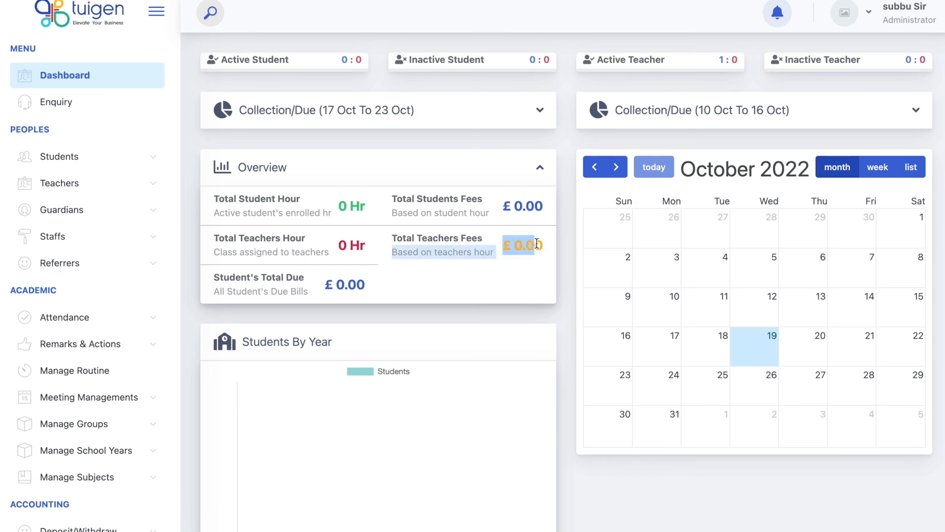
left_click(375, 285)
Expand both weekly Collection/Due summaries to review their zero totals.
left_click(540, 111)
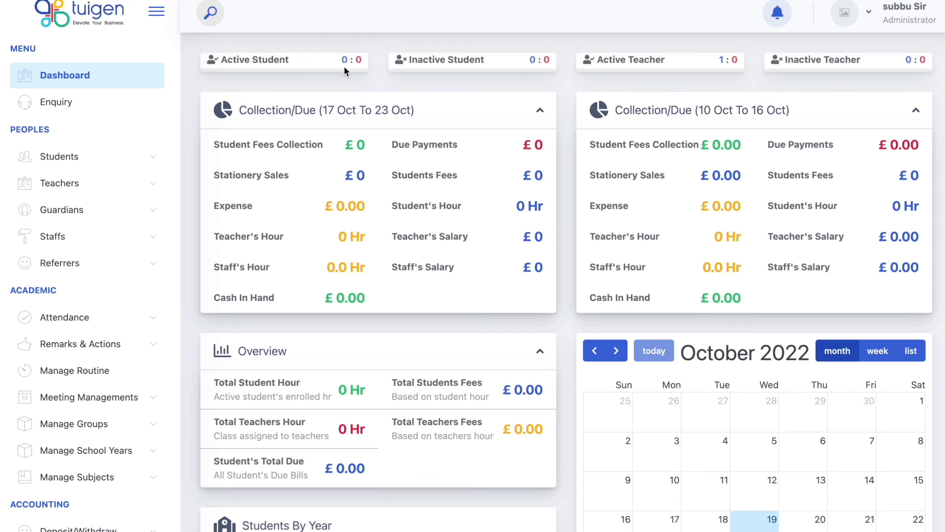
mouse_move(344, 62)
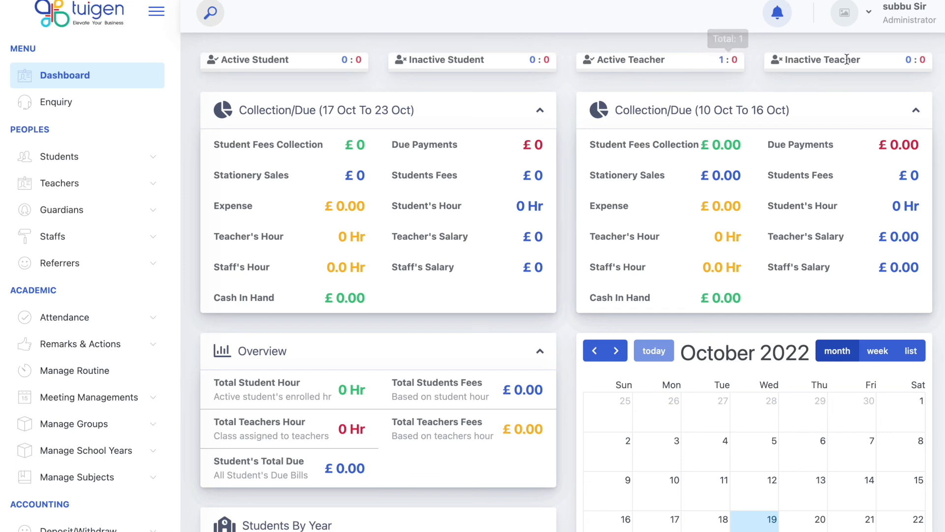
mouse_move(914, 59)
scroll(538, 355, "down", 5)
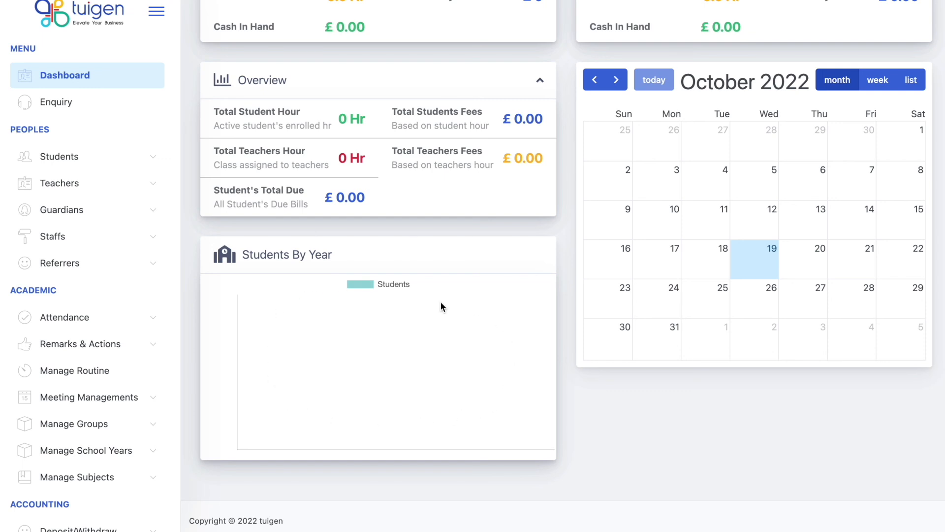
scroll(127, 413, "down", 4)
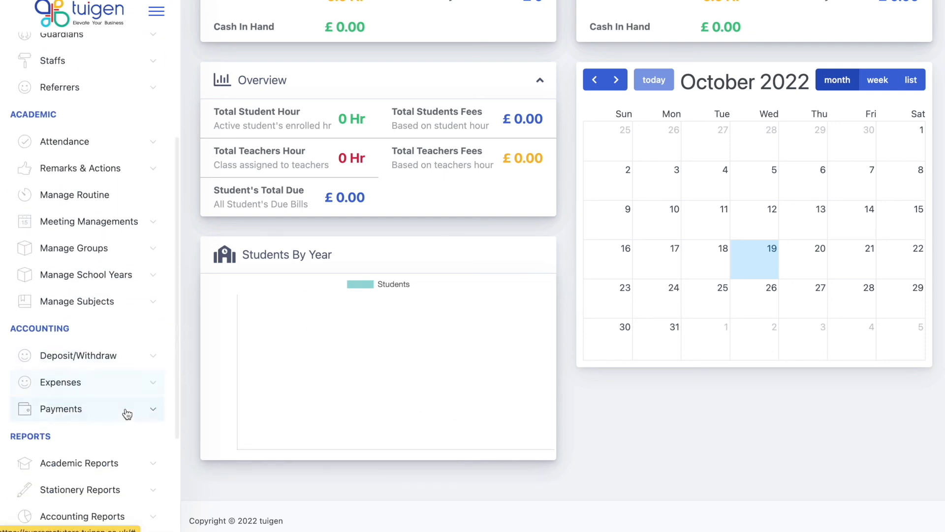
scroll(127, 414, "down", 3)
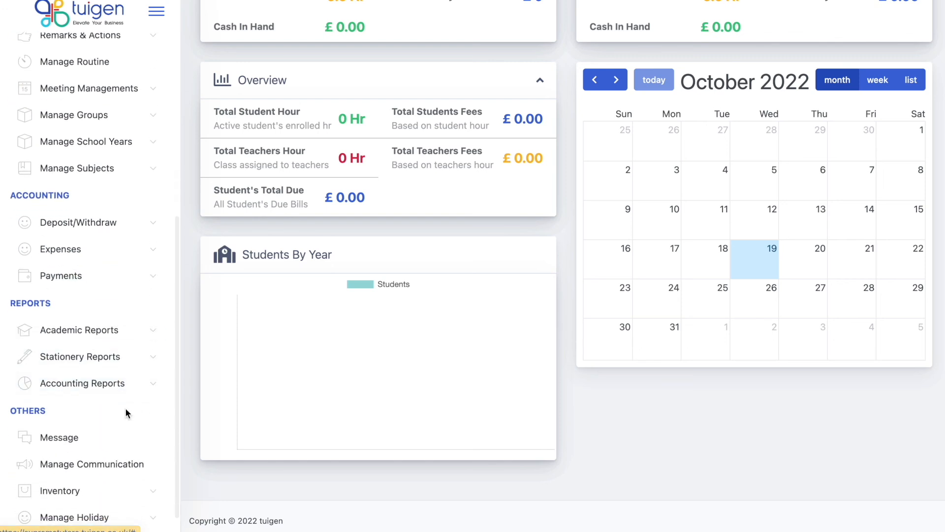
scroll(127, 414, "up", 2)
scroll(125, 408, "up", 2)
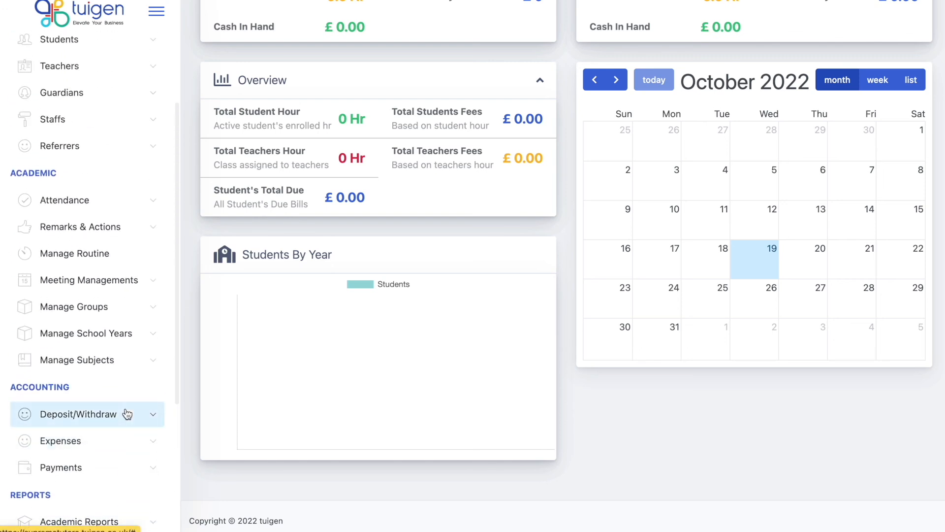
left_click(119, 212)
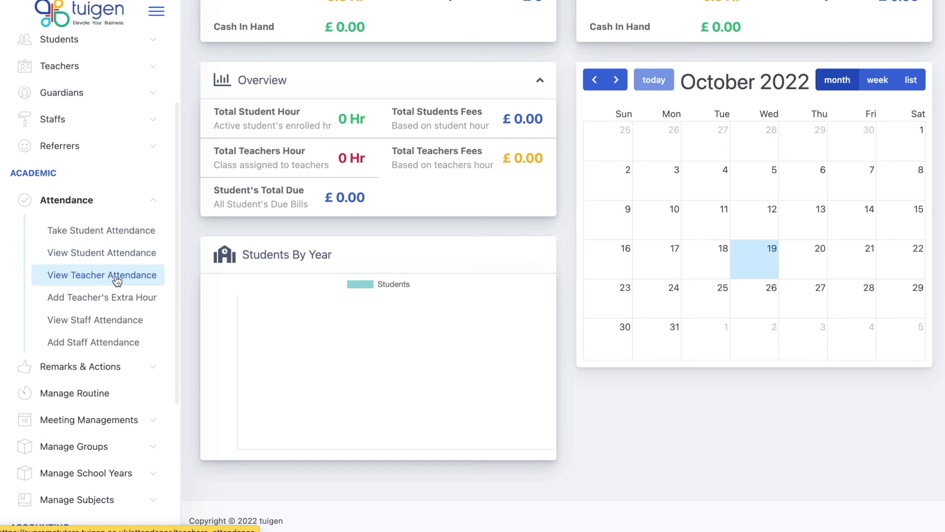
left_click(133, 365)
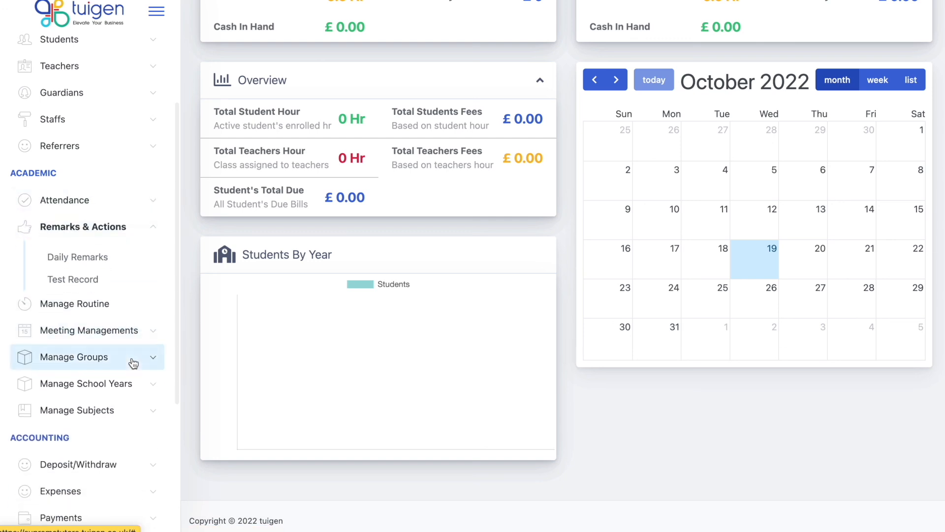
scroll(133, 363, "down", 2)
left_click(125, 277)
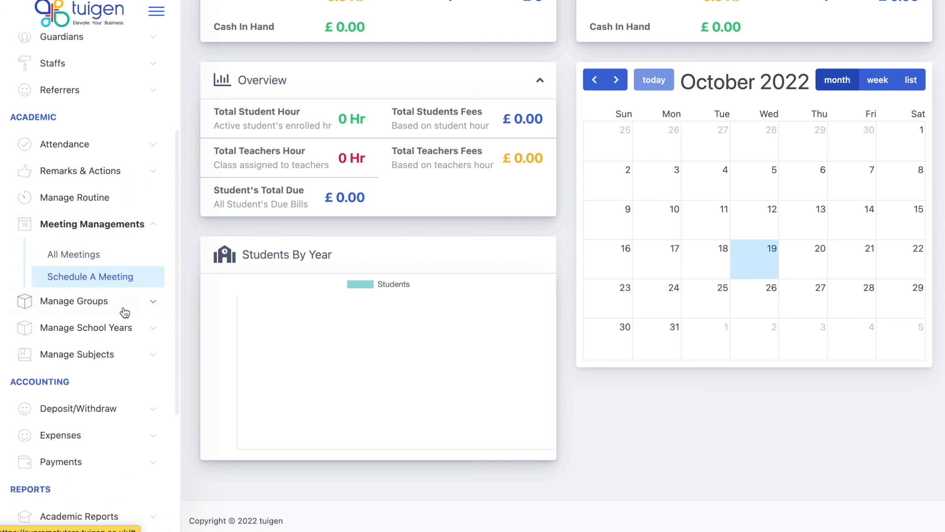
left_click(143, 227)
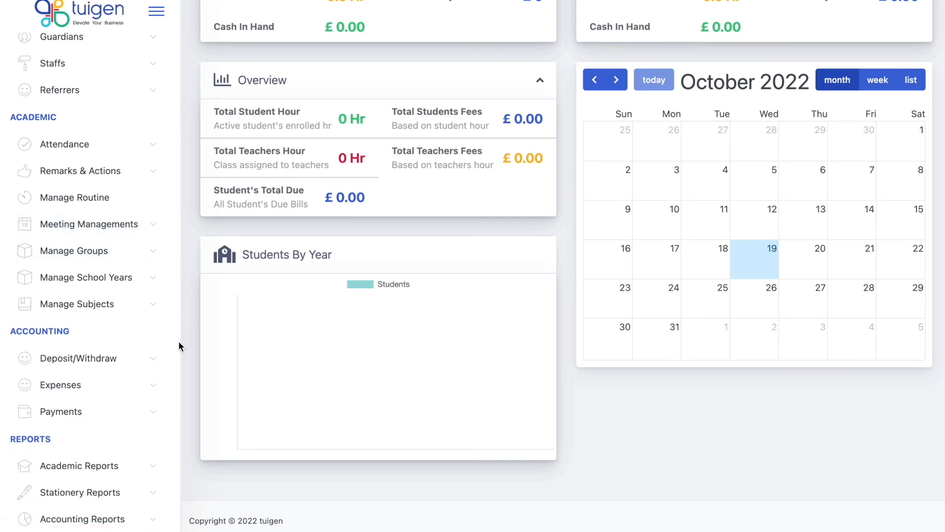
scroll(145, 409, "down", 4)
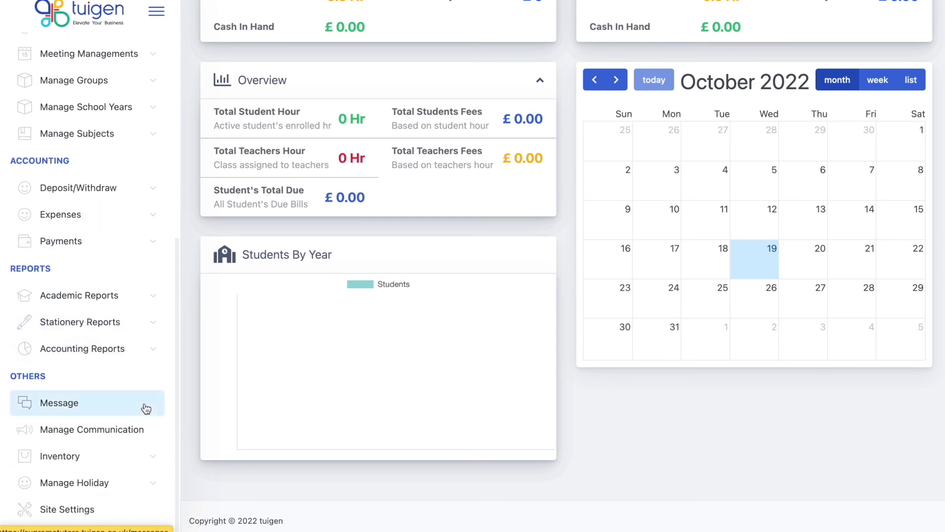